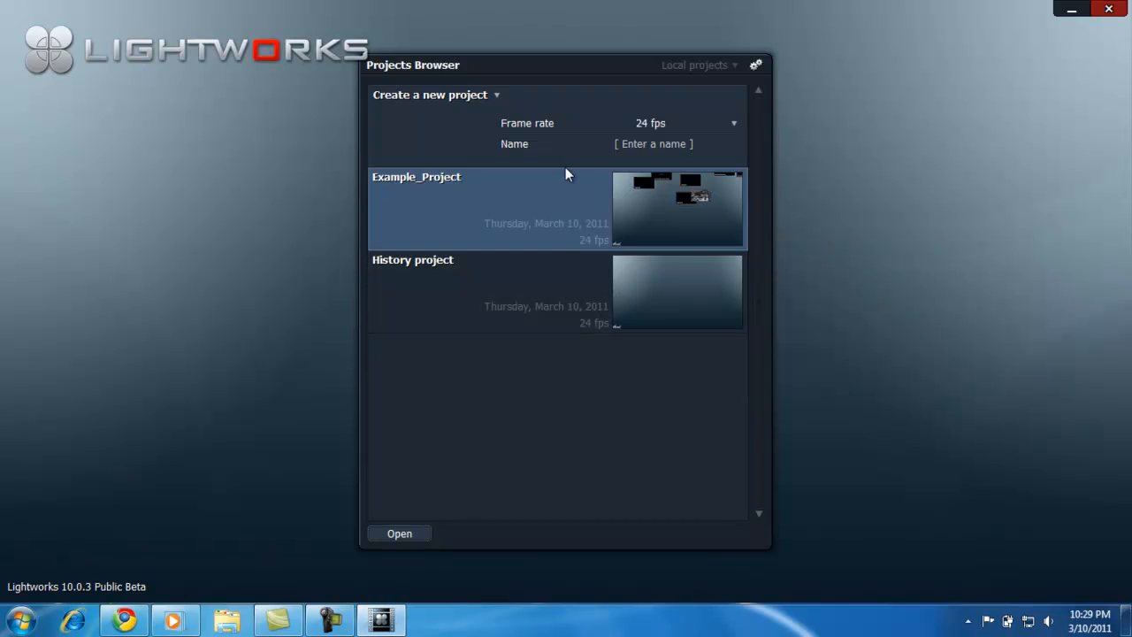
Step: Create a new 24 fps project named Lightworks Video Tutorial
left_click(722, 128)
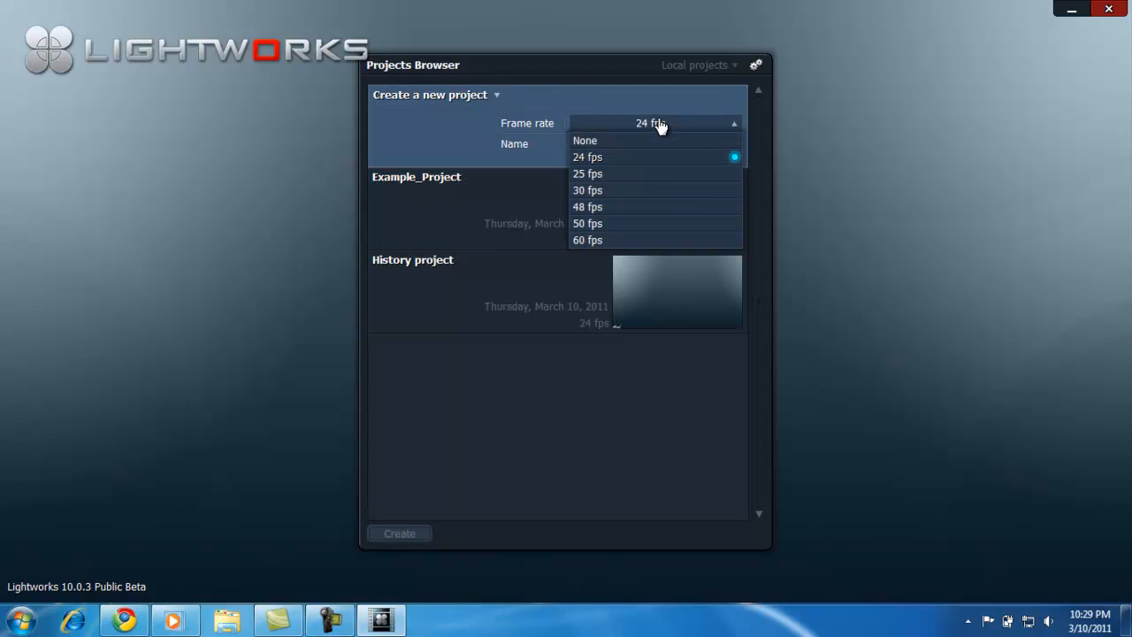
left_click(644, 157)
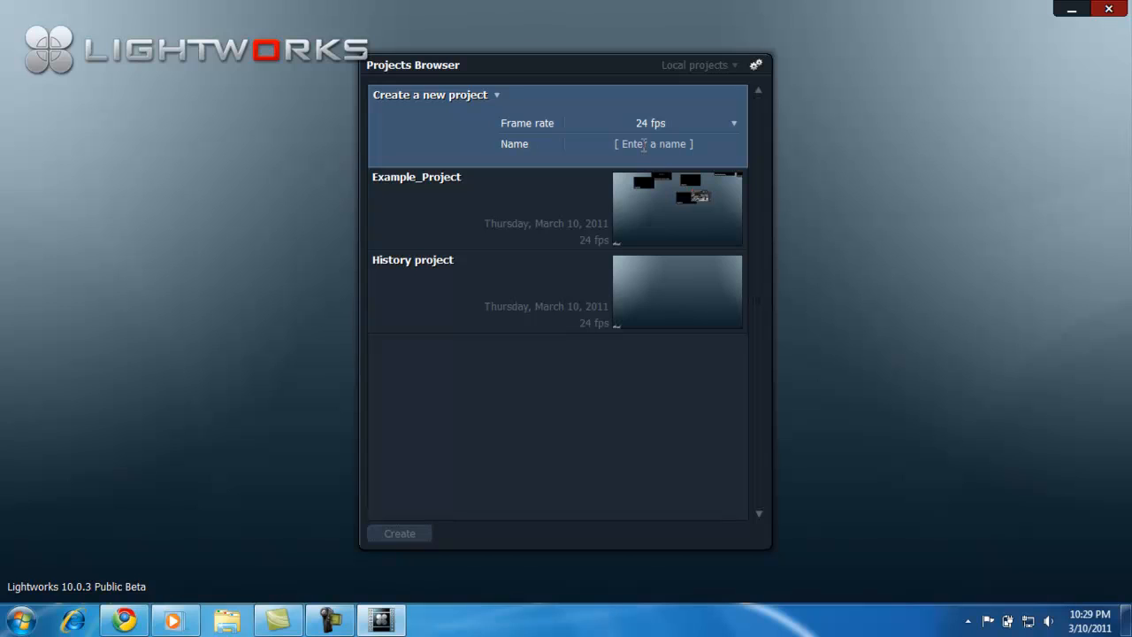
left_click(643, 144)
type("Light")
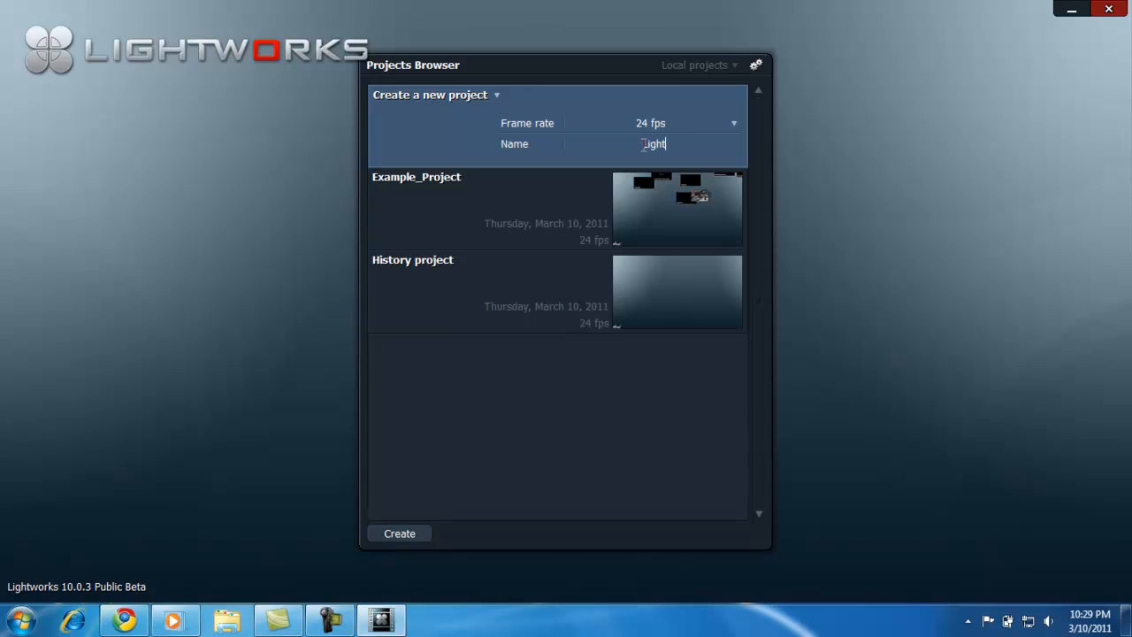
type("works Video Tut")
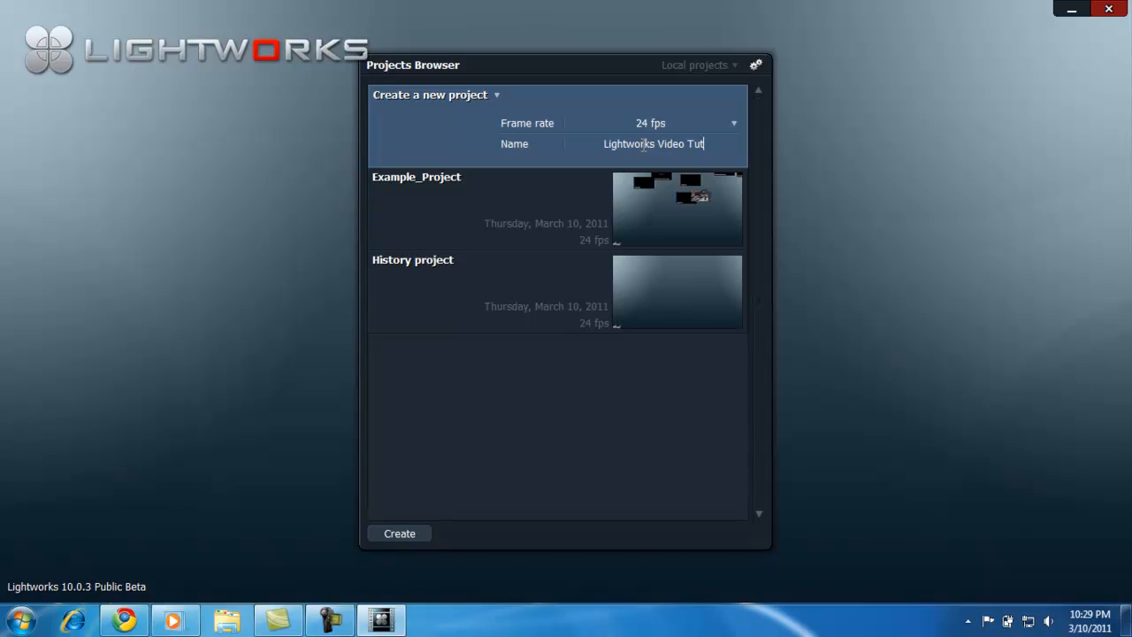
type("orial")
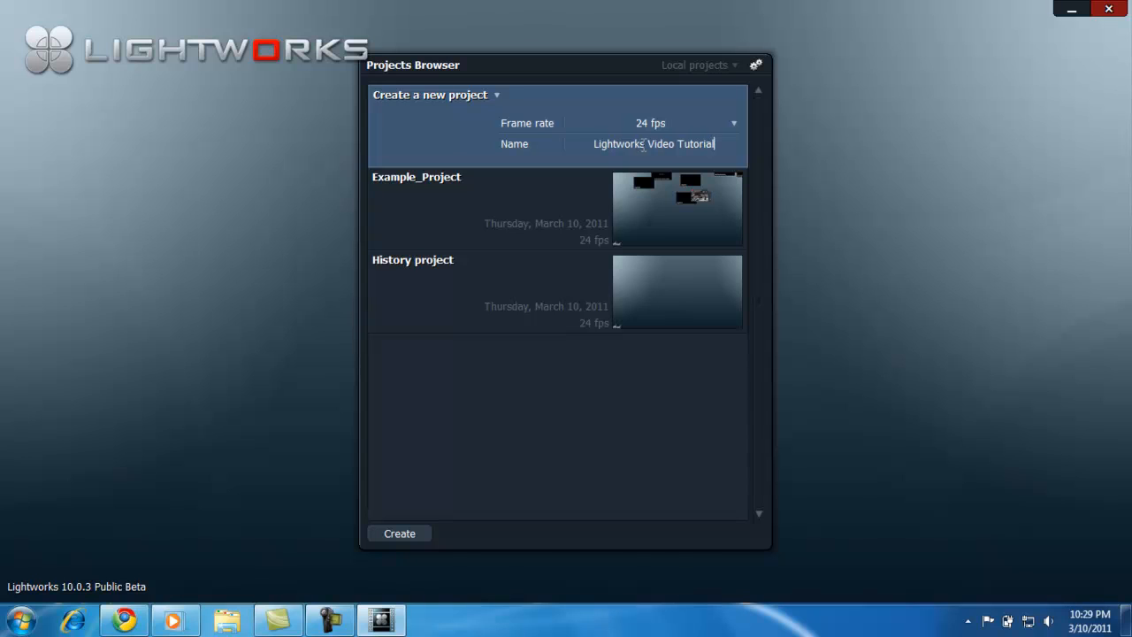
left_click(406, 535)
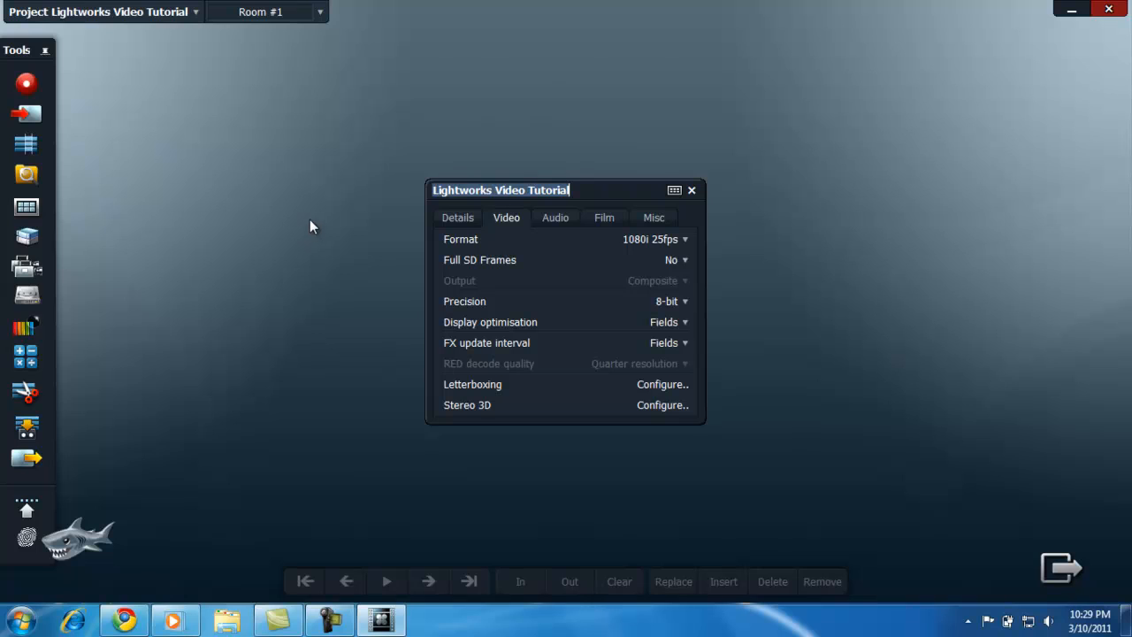
Step: Set the project's video format to 1080p (sf) 24fps with 8-bit precision
left_click(671, 245)
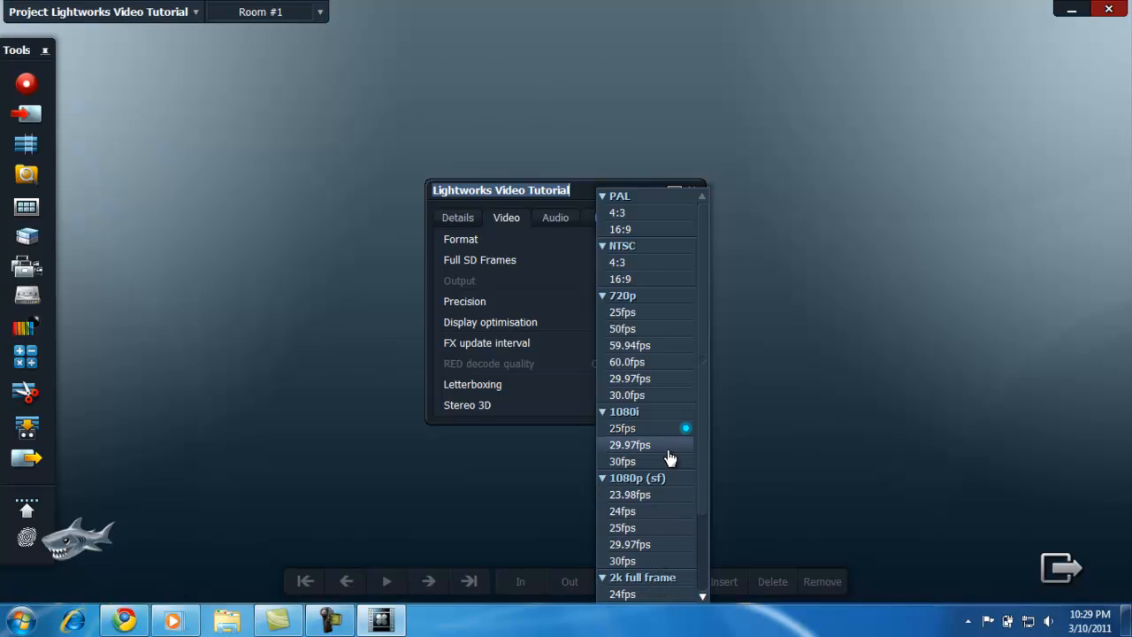
left_click(655, 513)
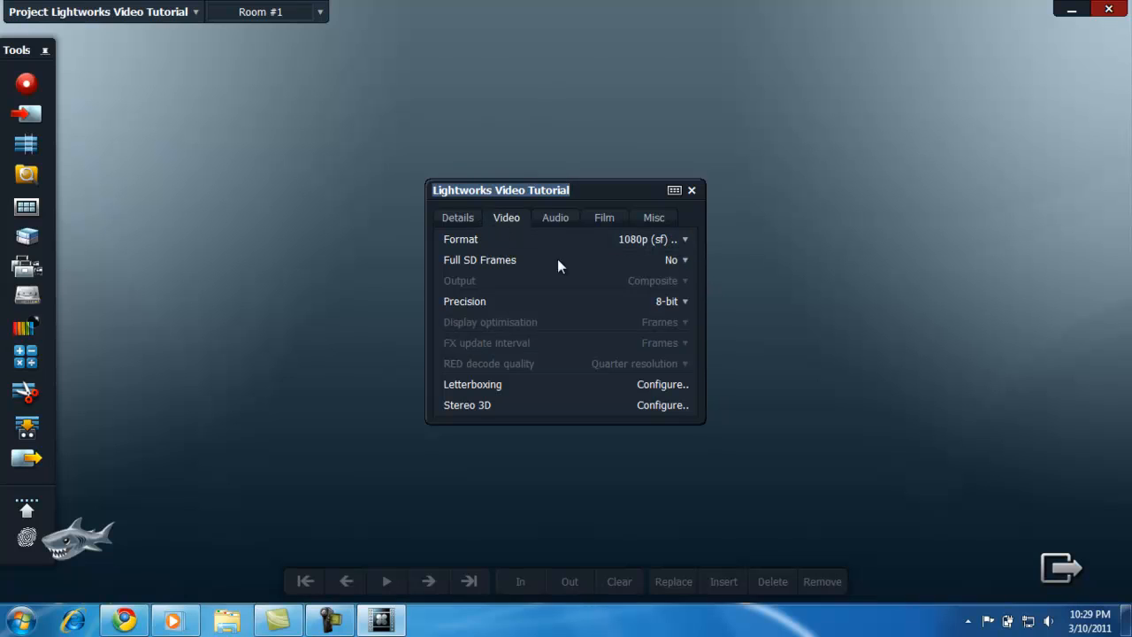
left_click(673, 302)
left_click(674, 311)
Step: Review the project's details, audio, film and miscellaneous settings and close the project settings
left_click(458, 222)
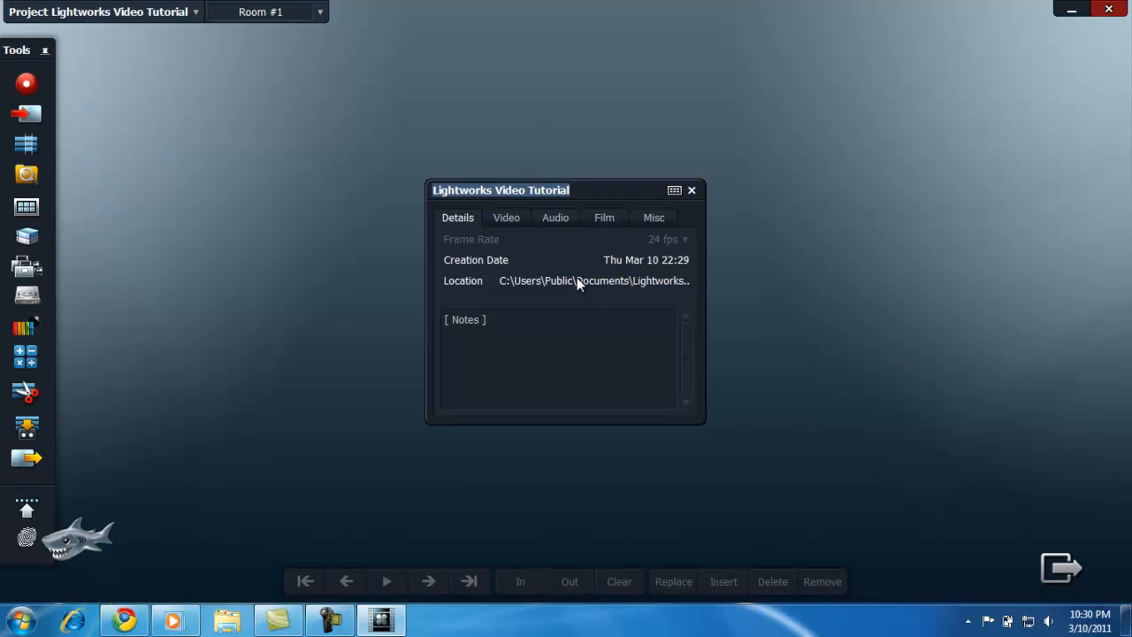
left_click(482, 320)
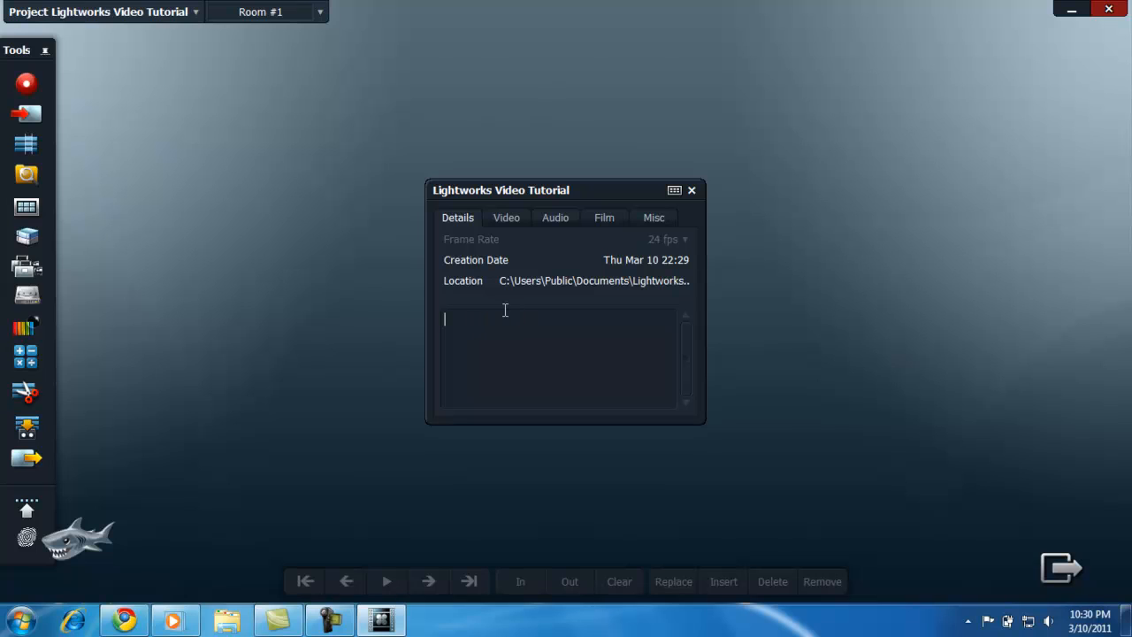
left_click(562, 219)
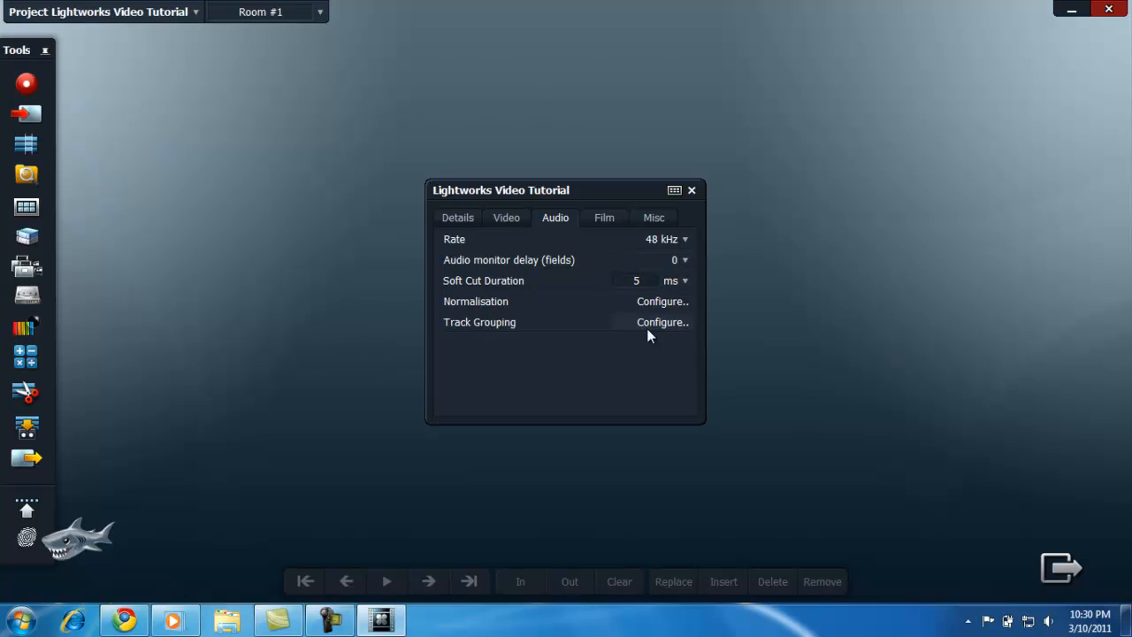
left_click(608, 227)
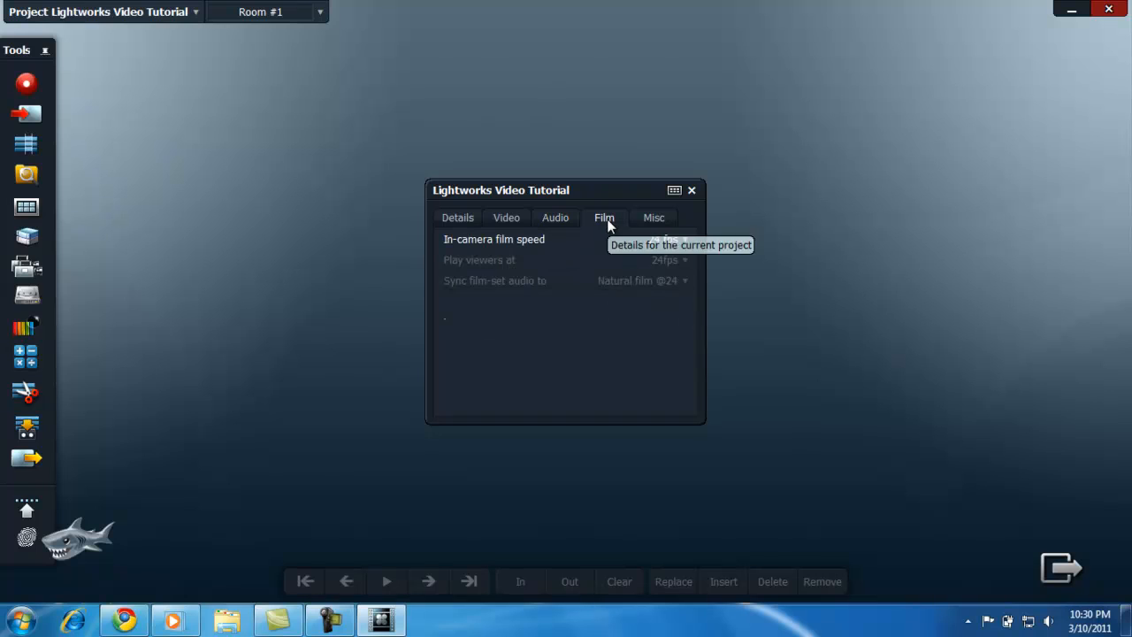
left_click(646, 220)
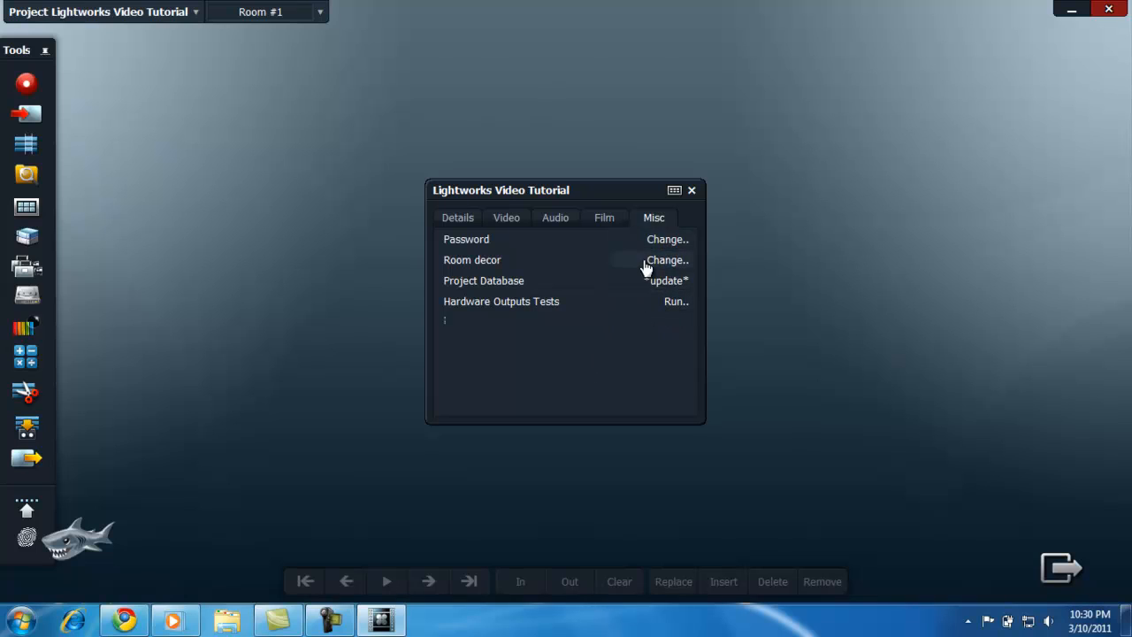
left_click(691, 190)
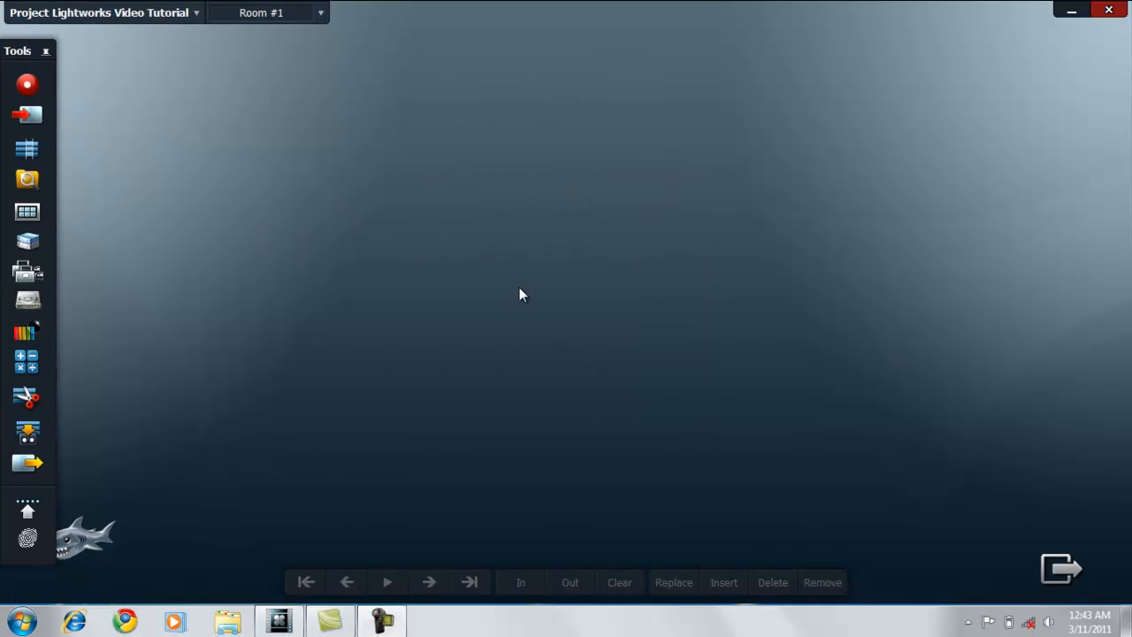
Step: Choose battle of midway.wav, battleofmidway-1283066213.jpg, clip0014.avi, clip0018.avi and experimental music.wav as the files to import
left_click(28, 120)
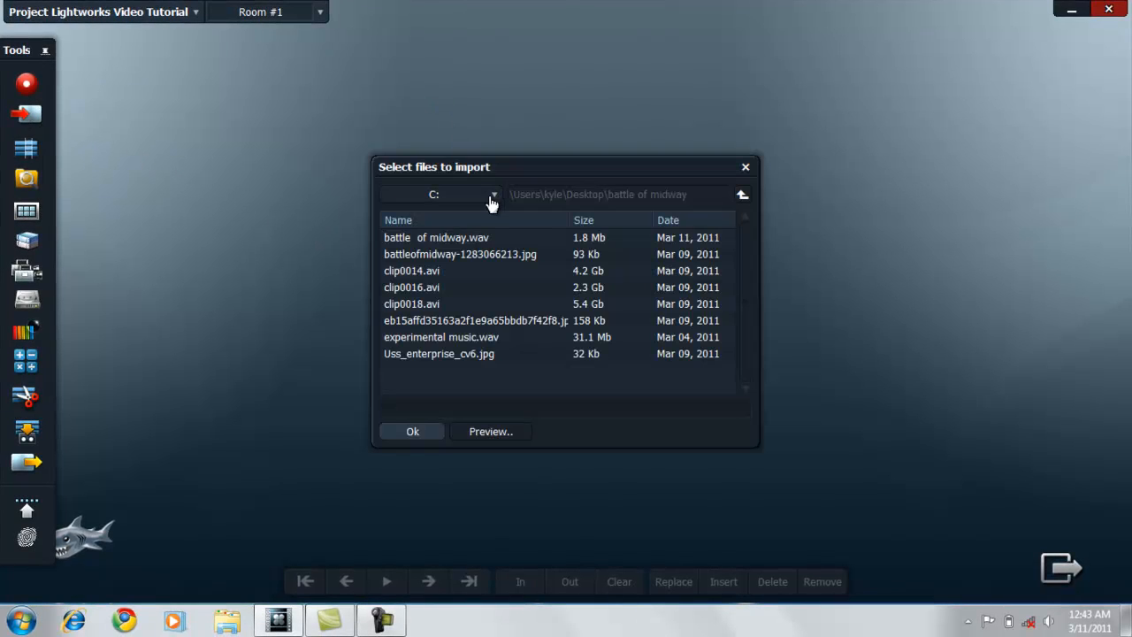
left_click(493, 238)
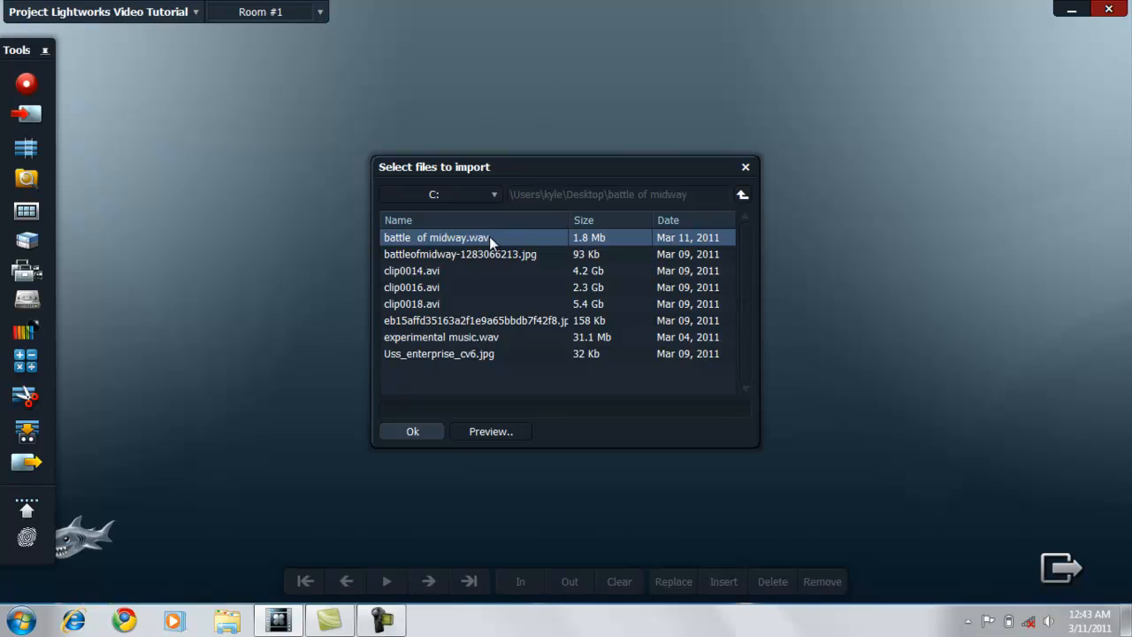
left_click(441, 250)
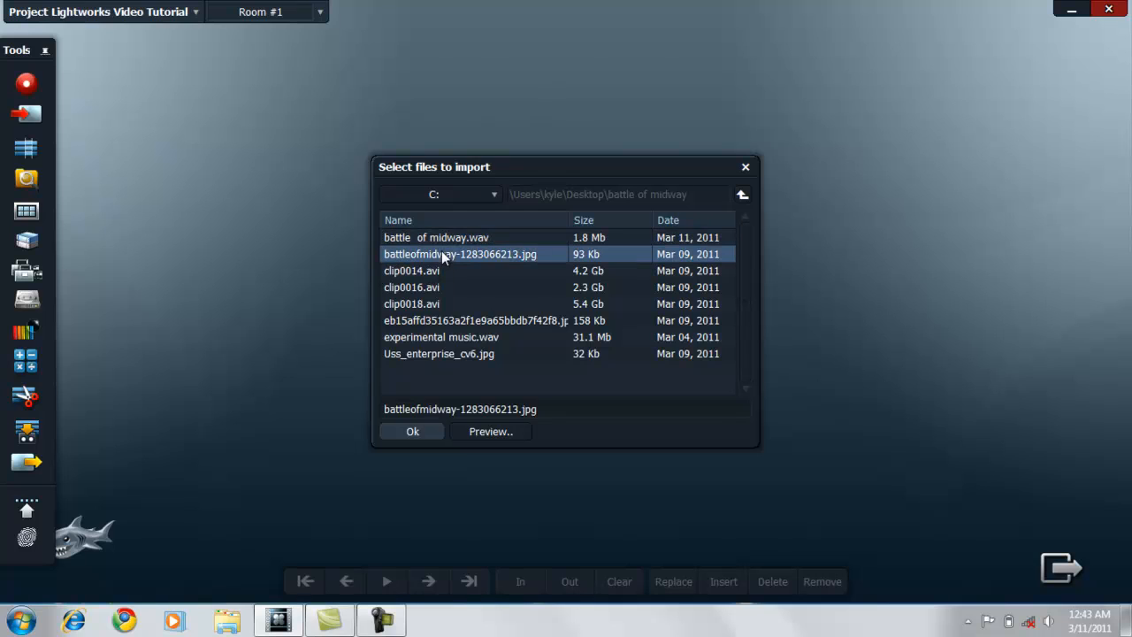
left_click(435, 240, "ctrl")
left_click(424, 270, "ctrl")
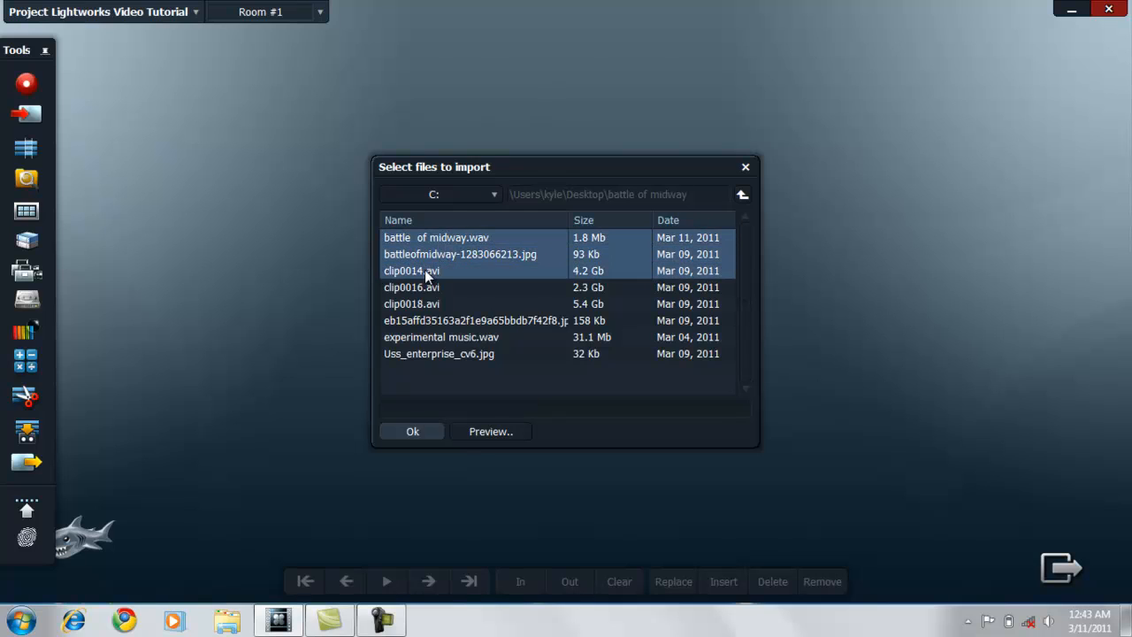
left_click(431, 302, "ctrl")
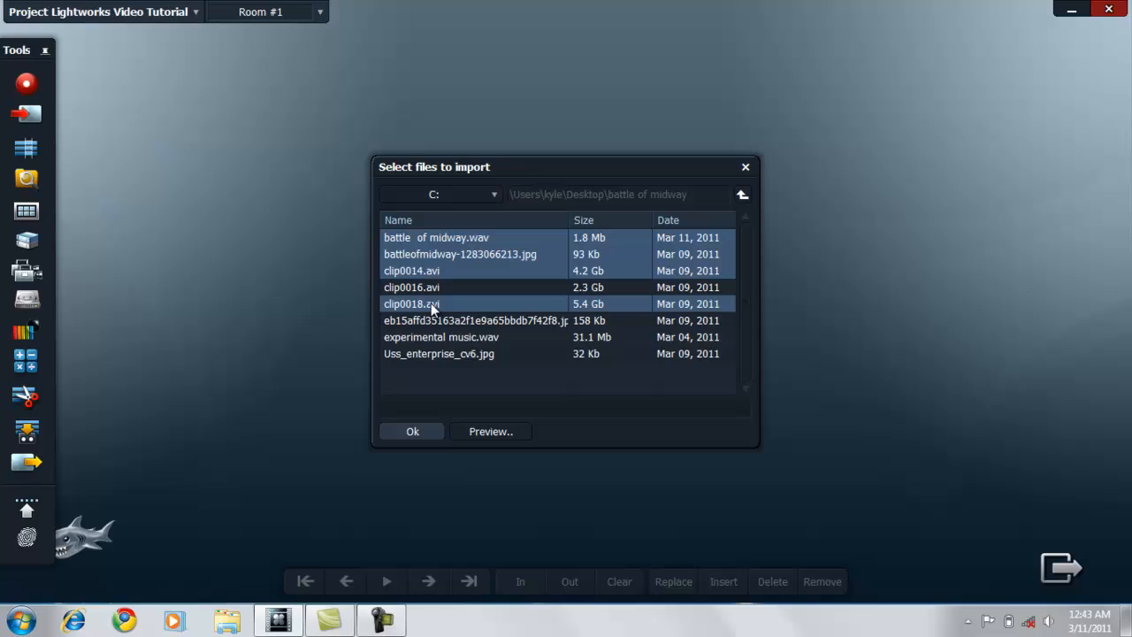
left_click(468, 339, "ctrl")
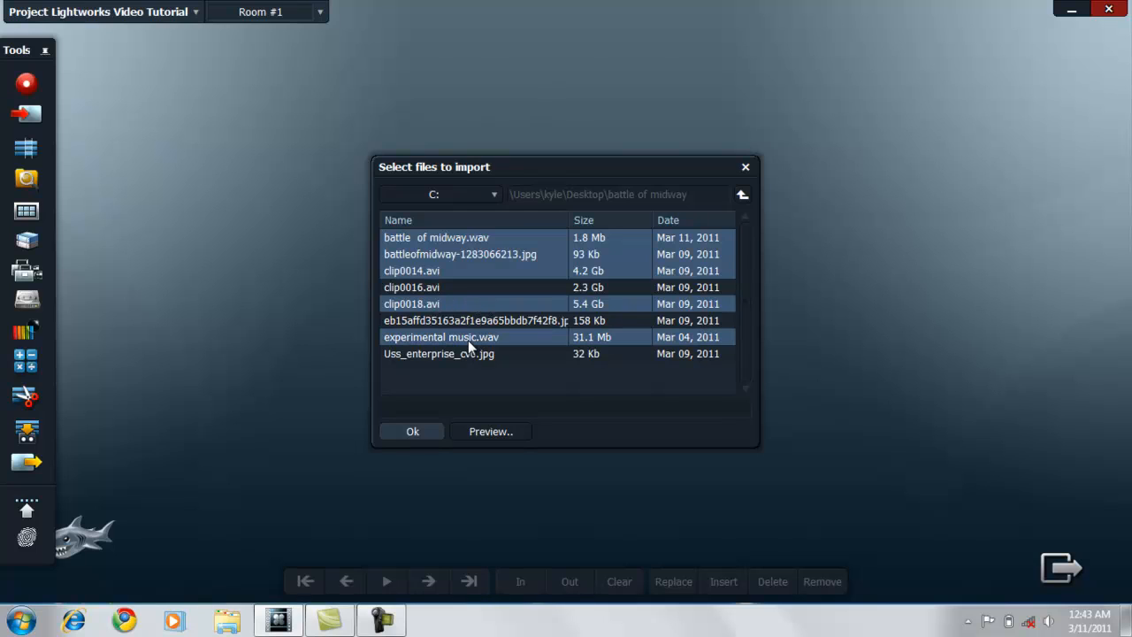
left_click(413, 433)
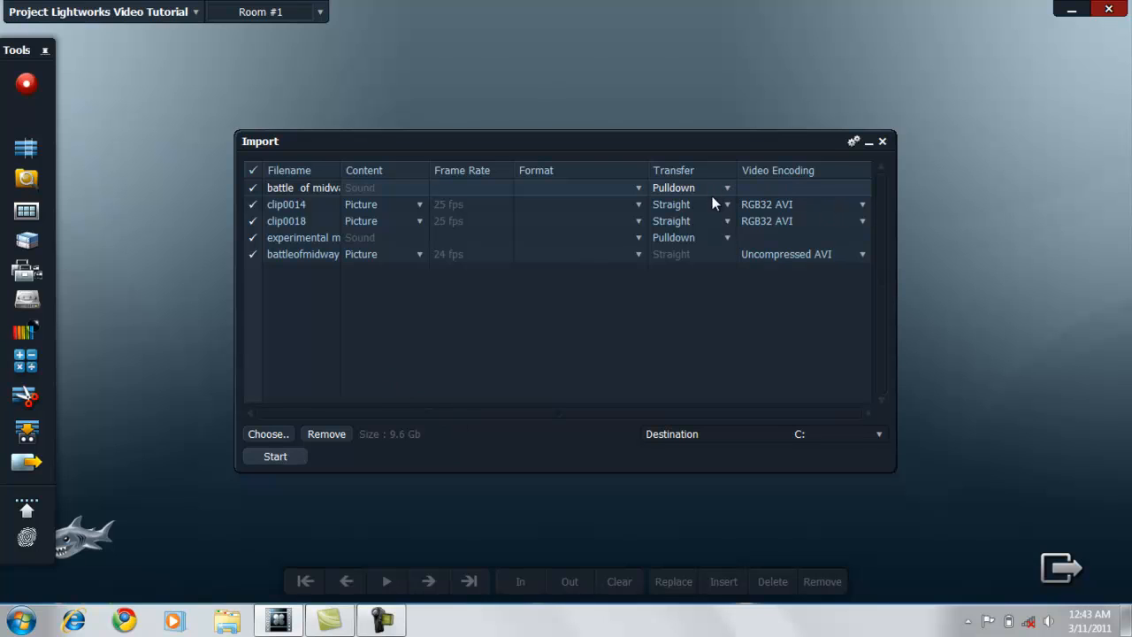
Step: Keep RGB32 compression for transcoding clip0014 and start importing the listed files
left_click(862, 204)
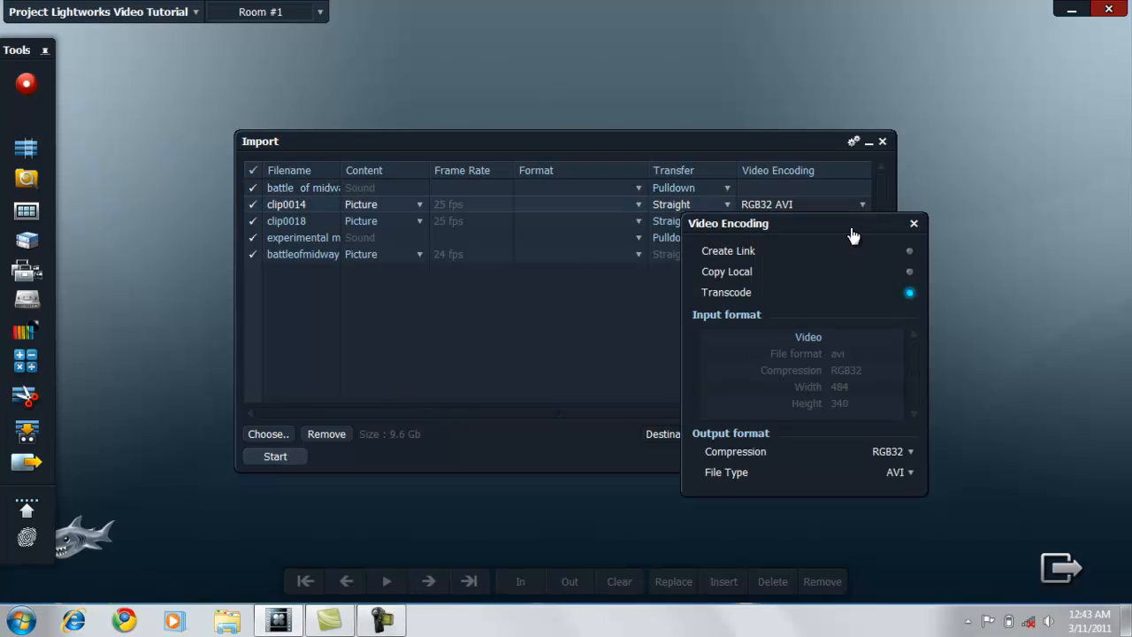
left_click(905, 475)
left_click(904, 474)
left_click(908, 453)
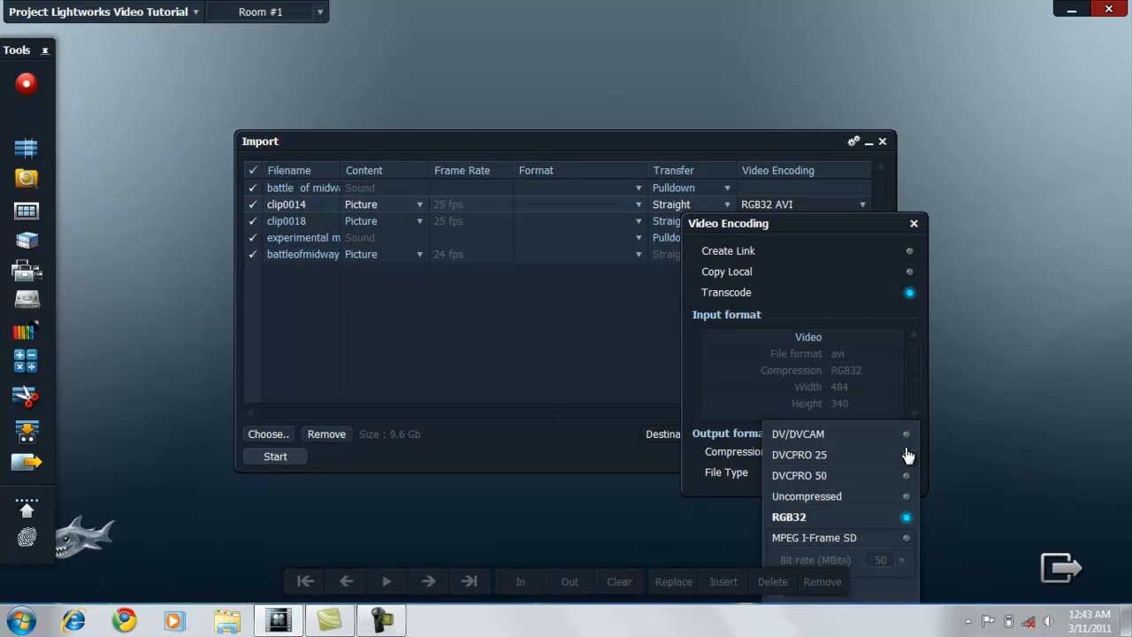
left_click(909, 517)
left_click(913, 223)
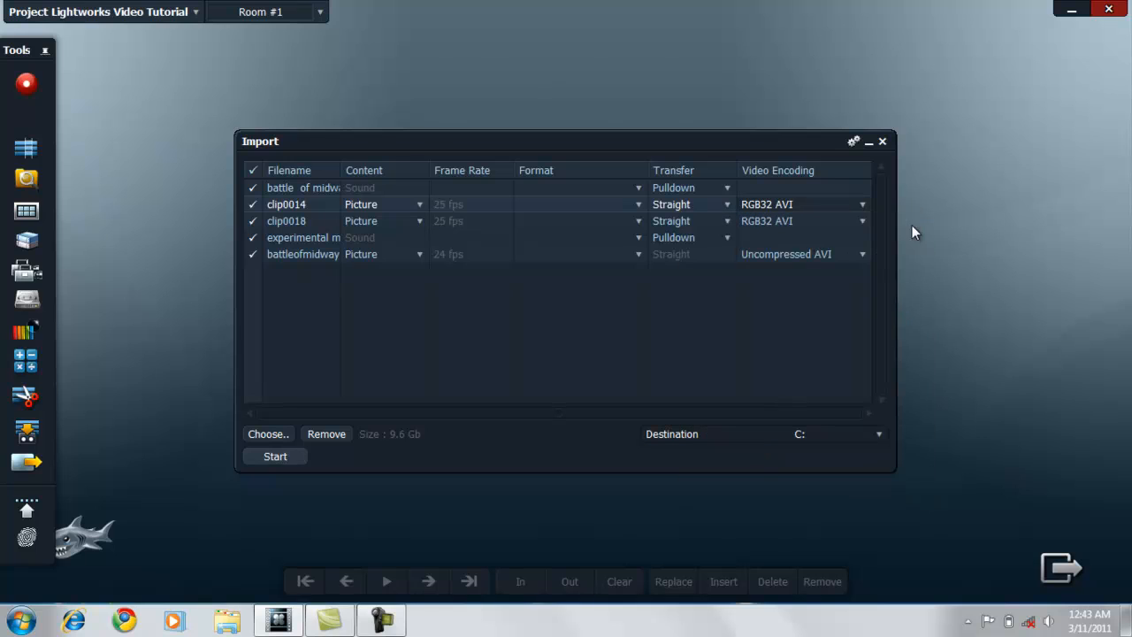
left_click(281, 456)
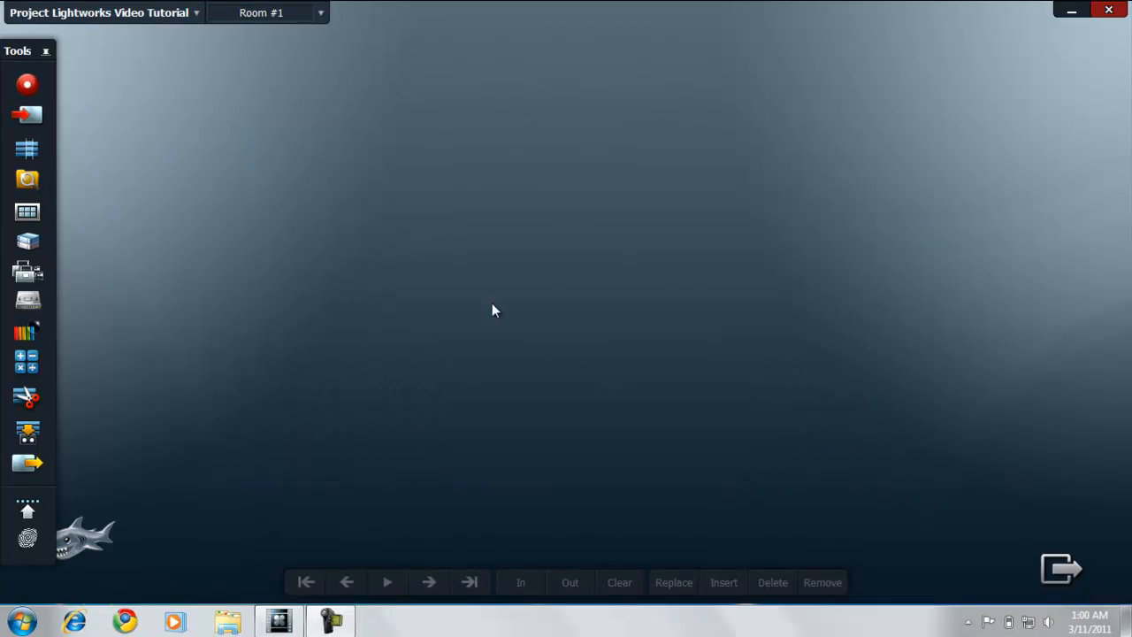
Step: Open the contents list of the current project and close the project settings
left_click(184, 16)
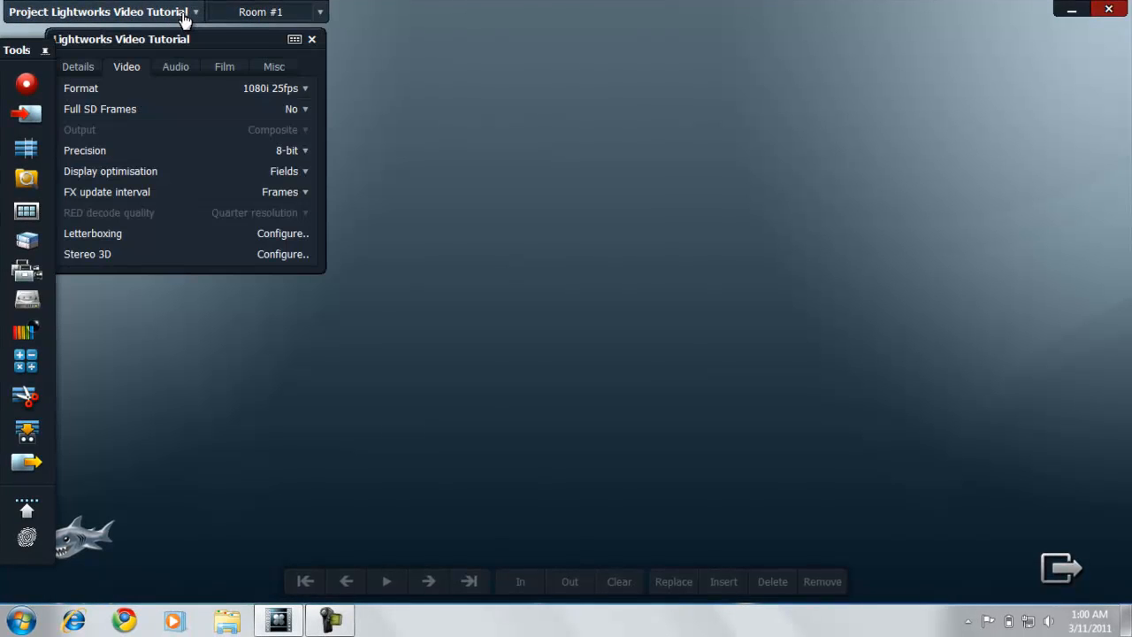
left_click(292, 39)
left_click(312, 39)
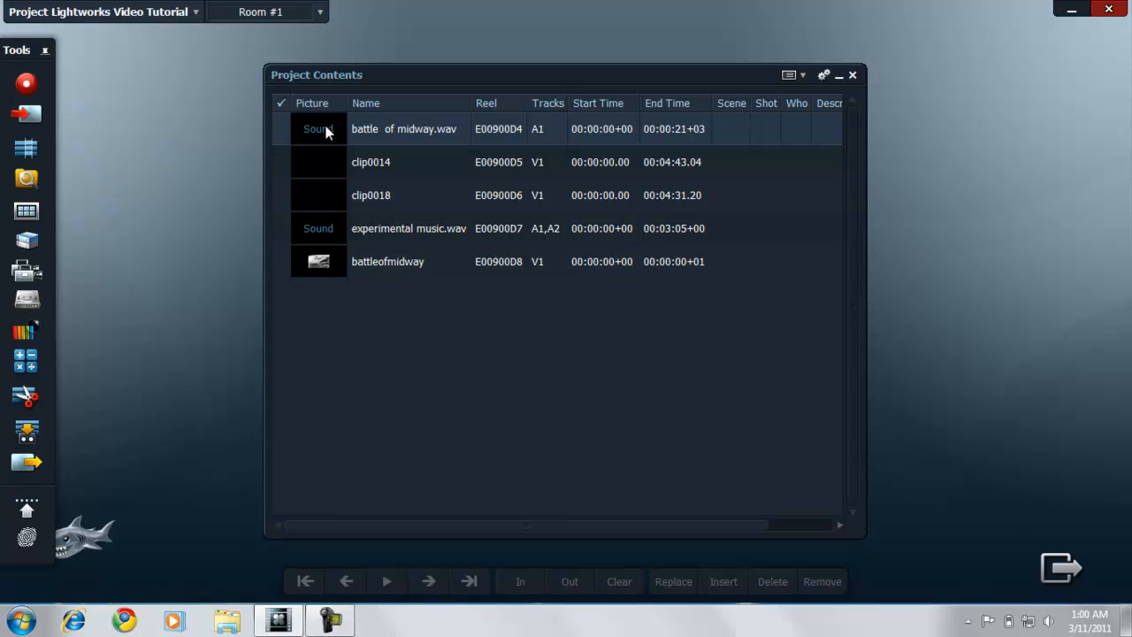
Step: Place battle of midway.wav, clip0014, clip0018, experimental music.wav and battleofmidway as tiles in the empty workspace and close the project contents
left_click_drag(324, 133, 148, 111)
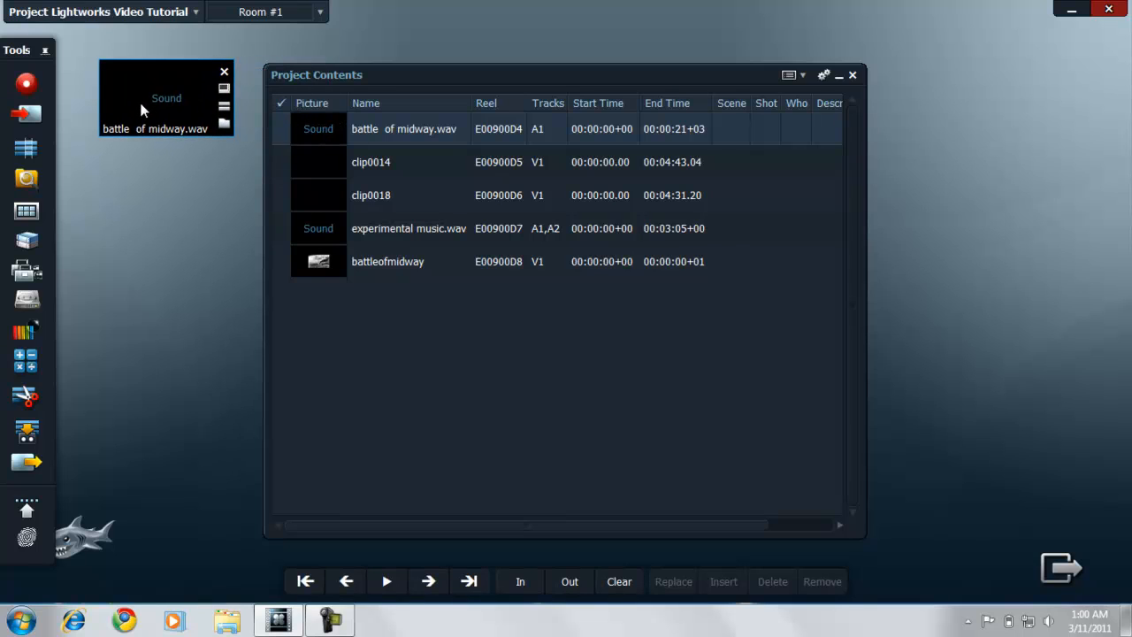
left_click_drag(318, 175, 126, 197)
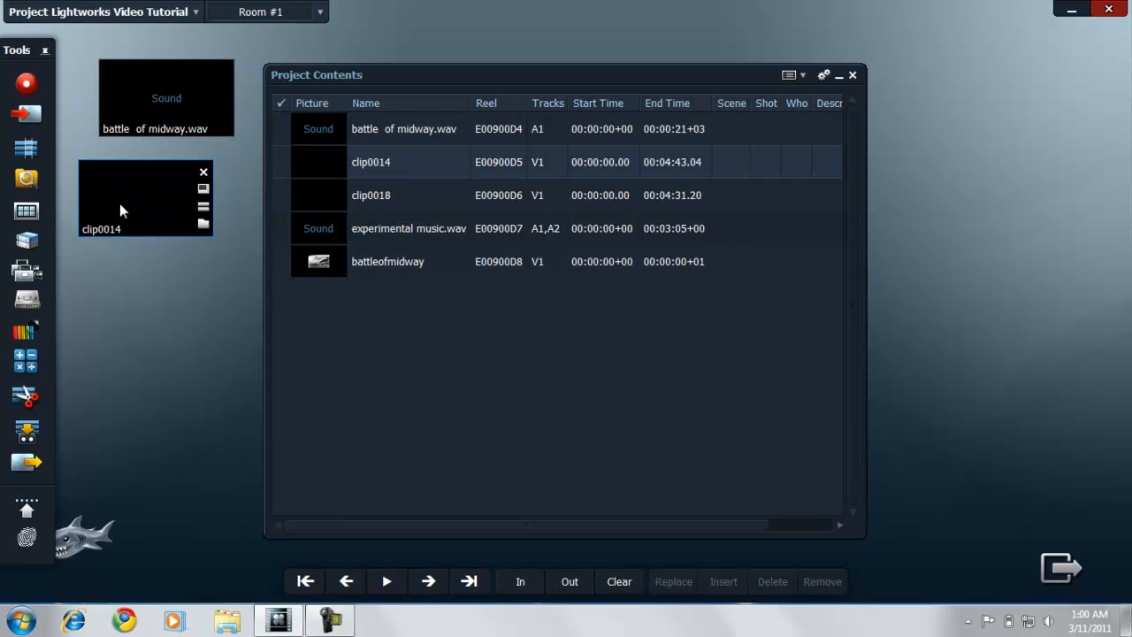
left_click_drag(321, 208, 128, 294)
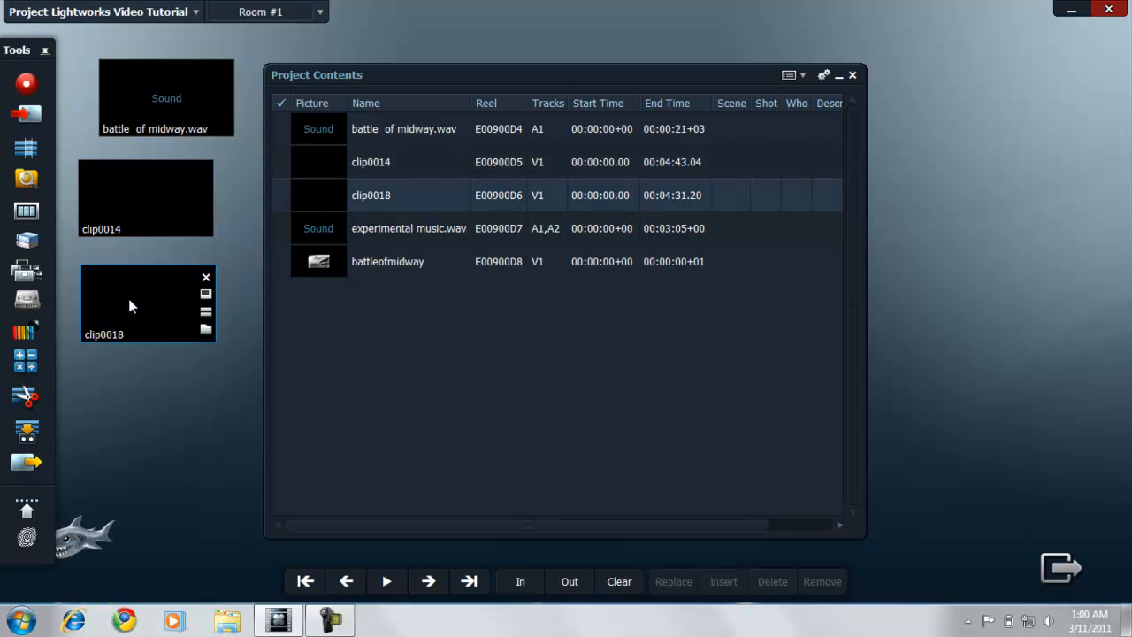
left_click(319, 261)
left_click_drag(316, 227, 118, 275)
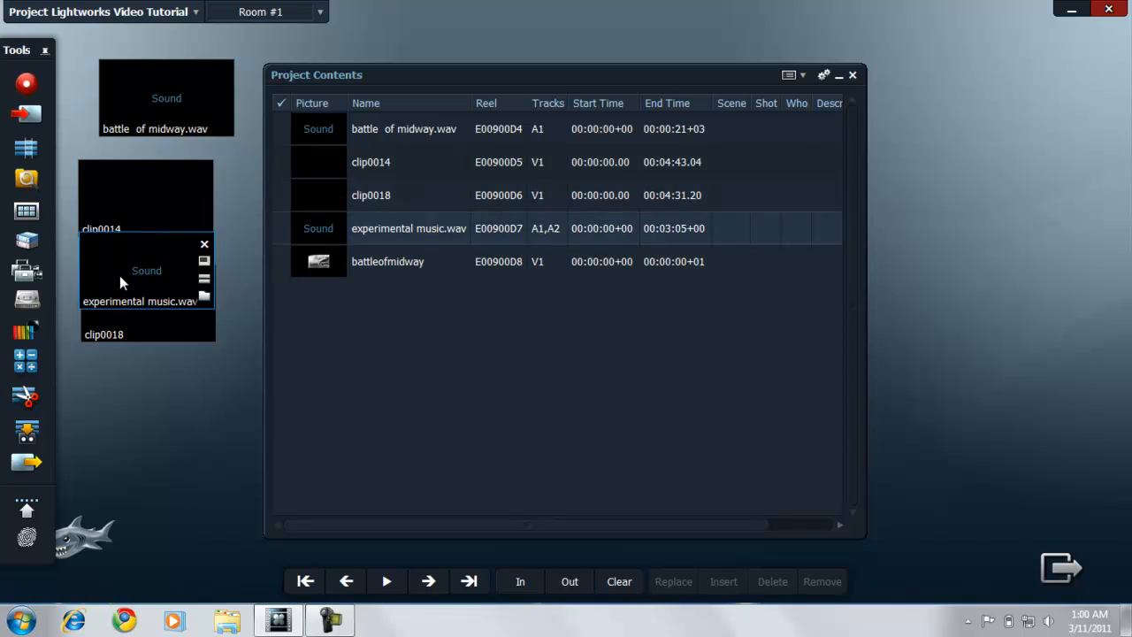
left_click(329, 263)
left_click_drag(314, 277, 159, 198)
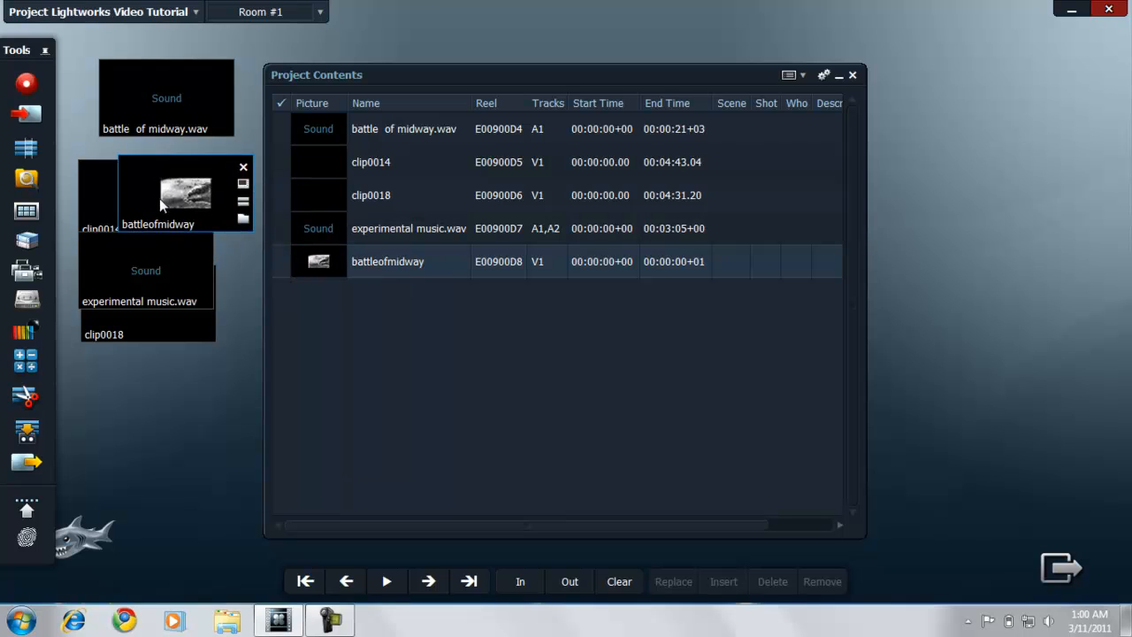
left_click(852, 75)
Step: Spread the experimental music.wav, battle of midway.wav, battleofmidway, clip0014 and clip0018 tiles in a row across the upper workspace
left_click_drag(174, 71, 291, 45)
left_click_drag(371, 63, 436, 49)
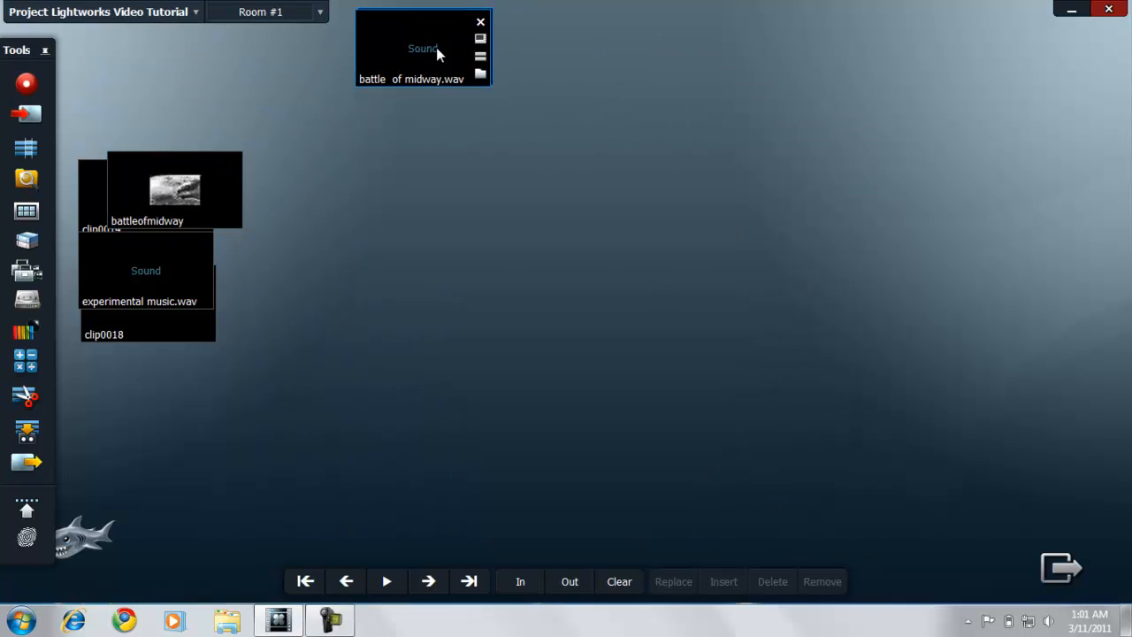
left_click_drag(227, 161, 566, 69)
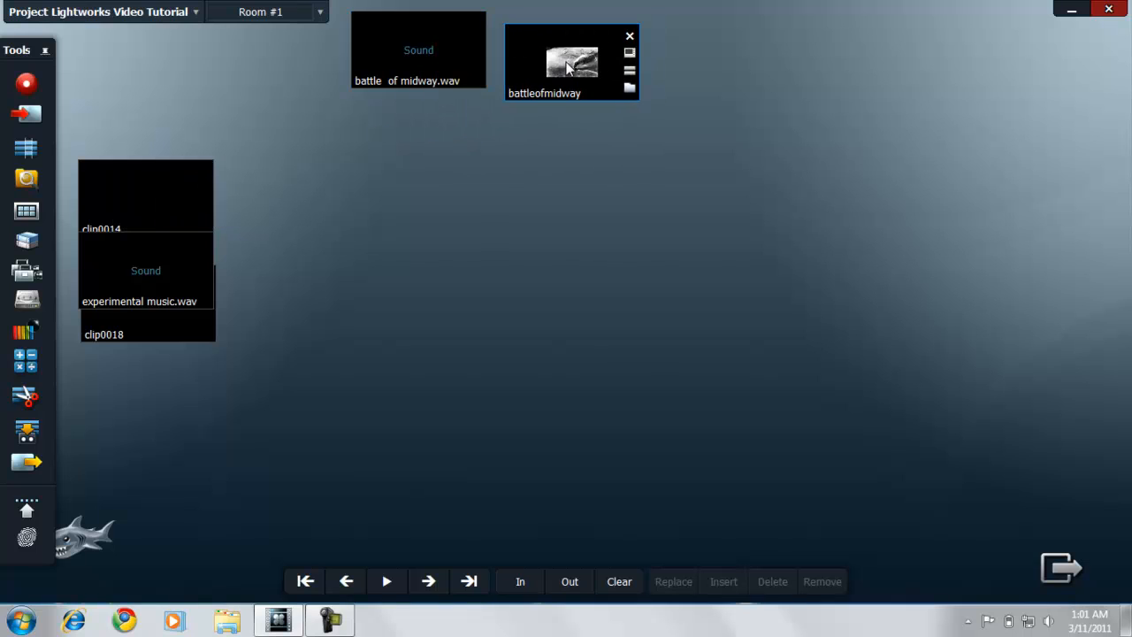
left_click_drag(166, 261, 276, 80)
left_click_drag(159, 228, 743, 103)
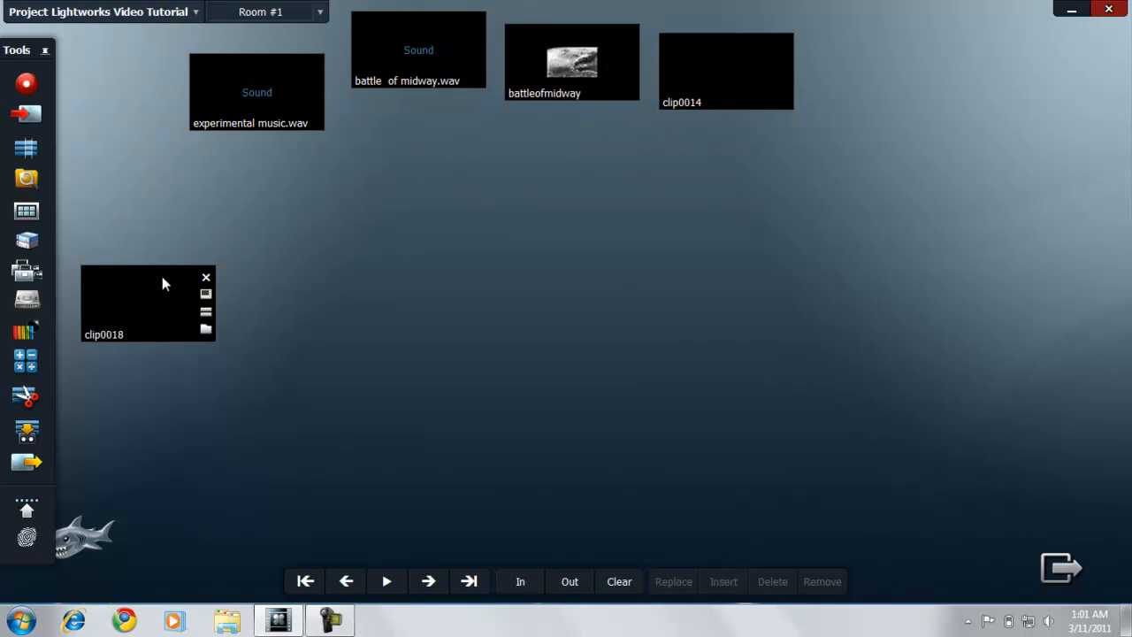
left_click_drag(162, 283, 900, 39)
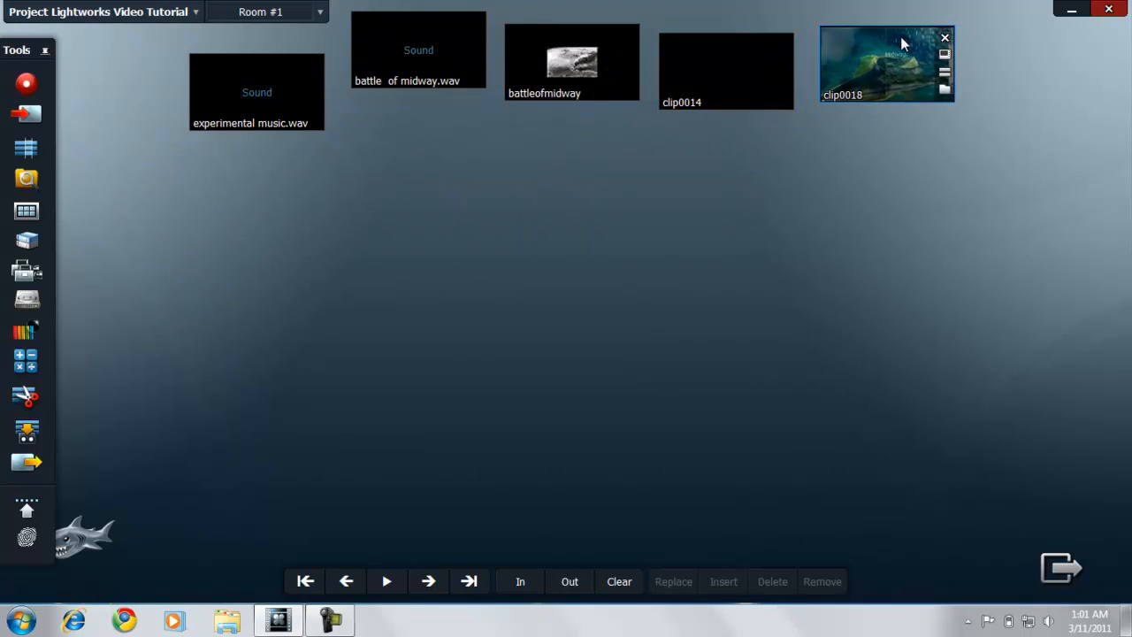
Step: Create a new edit, shift its timeline lower and stretch it across almost the whole workspace width
left_click(37, 150)
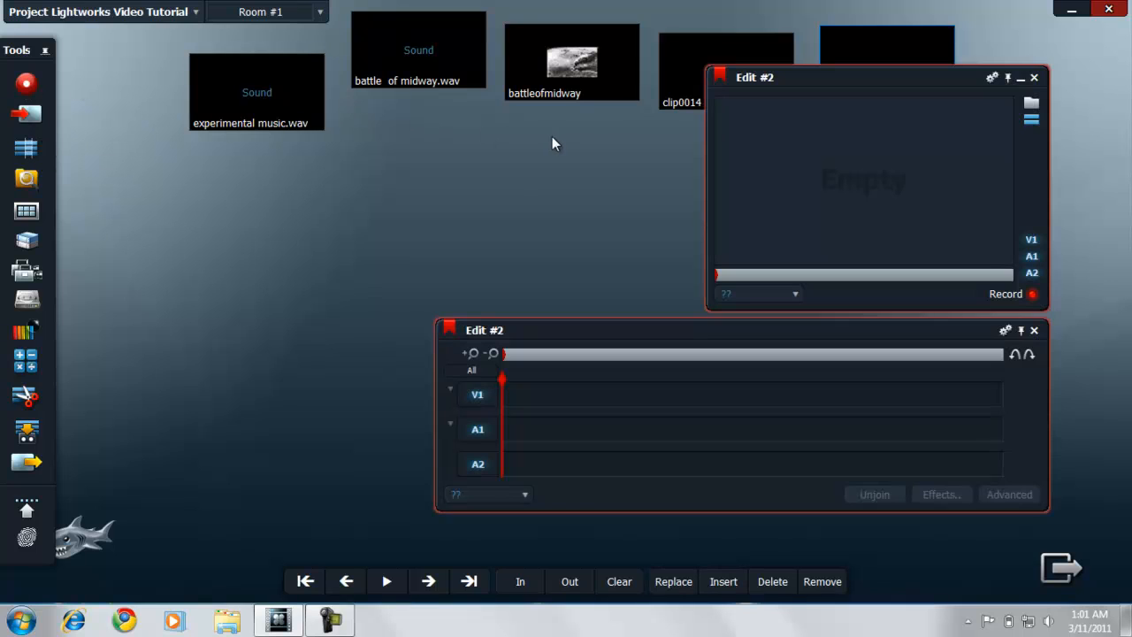
left_click_drag(557, 343, 622, 355)
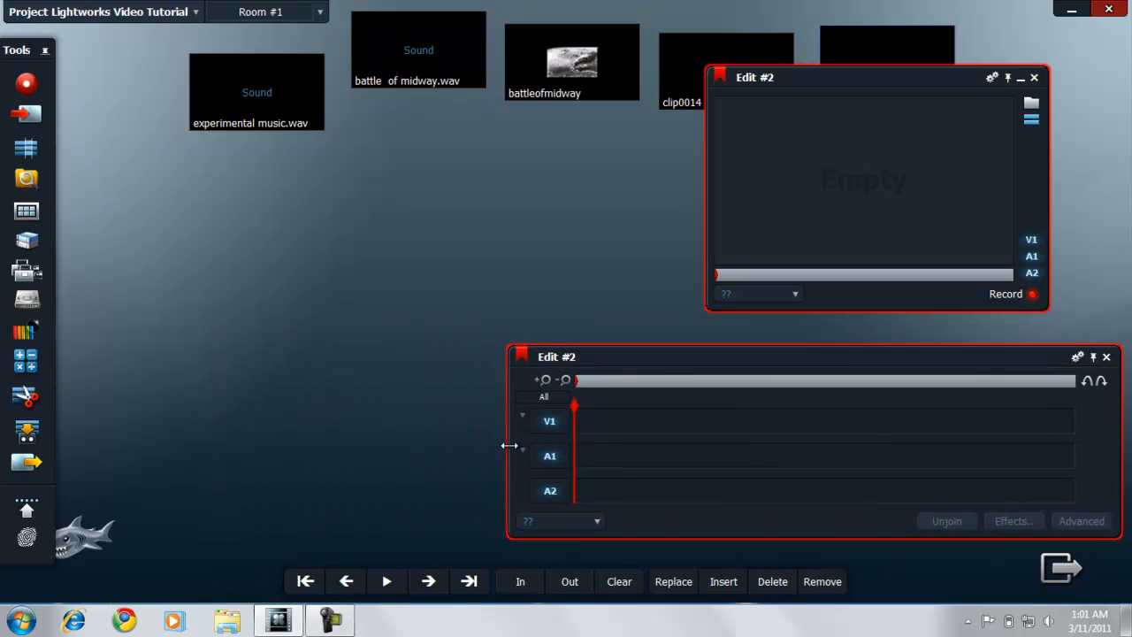
left_click_drag(510, 444, 105, 439)
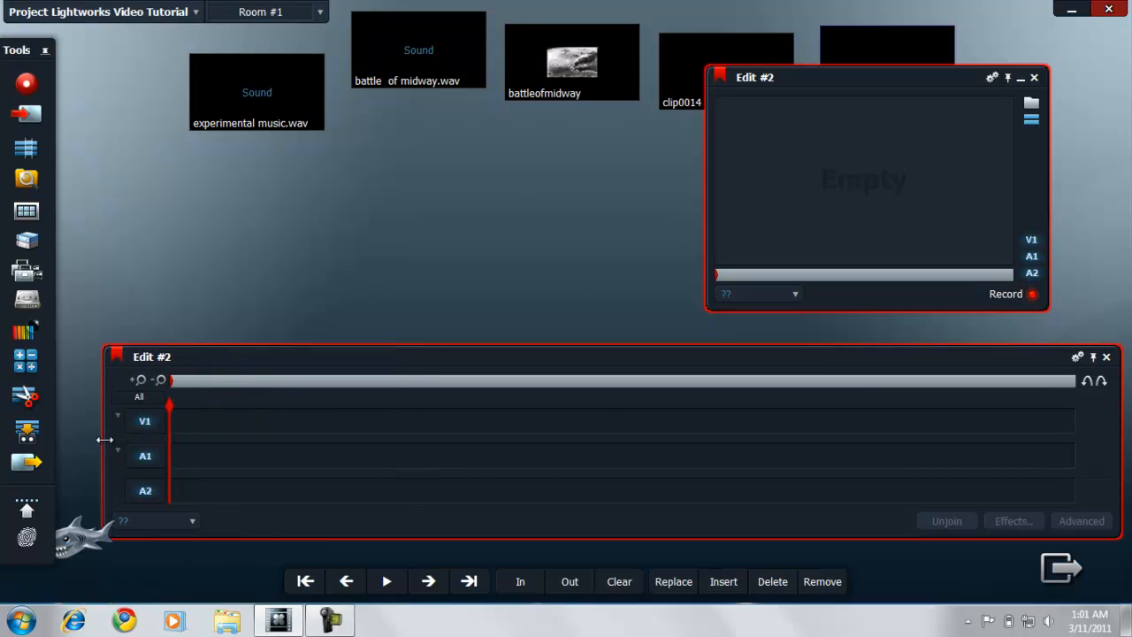
Step: Move the edit's viewer between the tiles and the timeline, and raise the clip0014, clip0018 and battleofmidway tiles clear of it
left_click_drag(895, 80, 932, 113)
left_click_drag(690, 57, 697, 38)
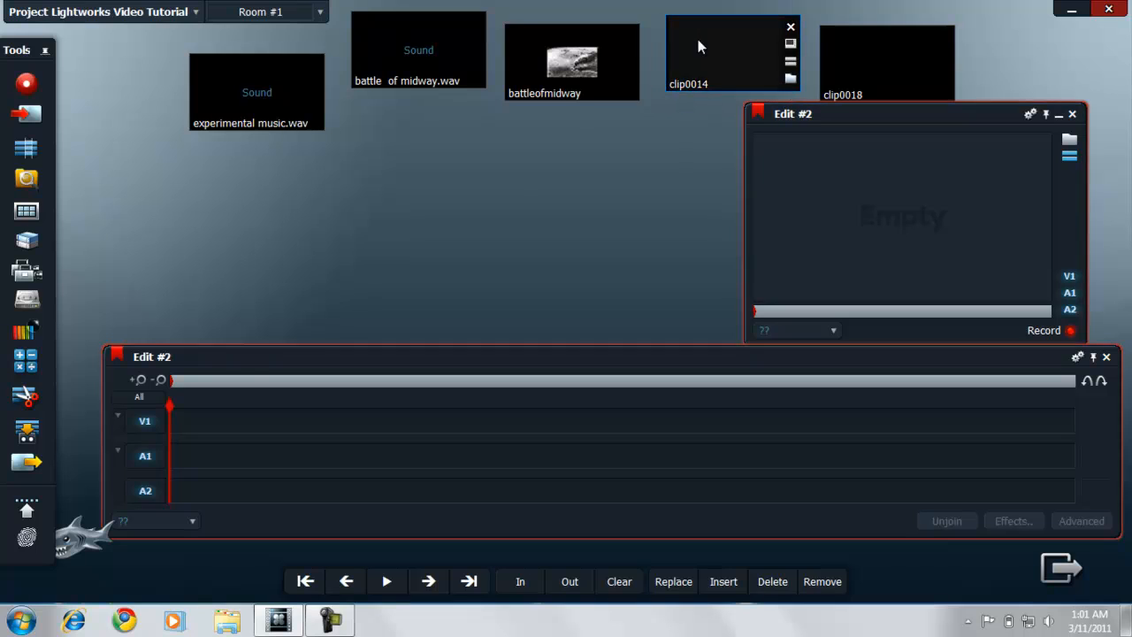
left_click_drag(840, 43, 849, 33)
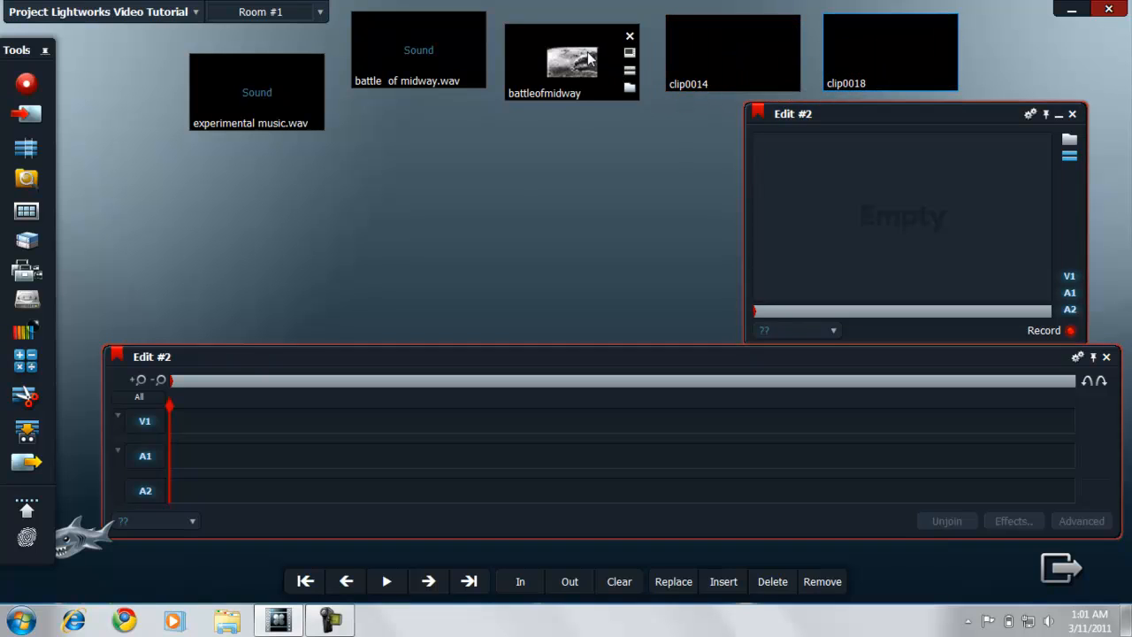
left_click_drag(572, 62, 572, 49)
left_click_drag(860, 113, 860, 108)
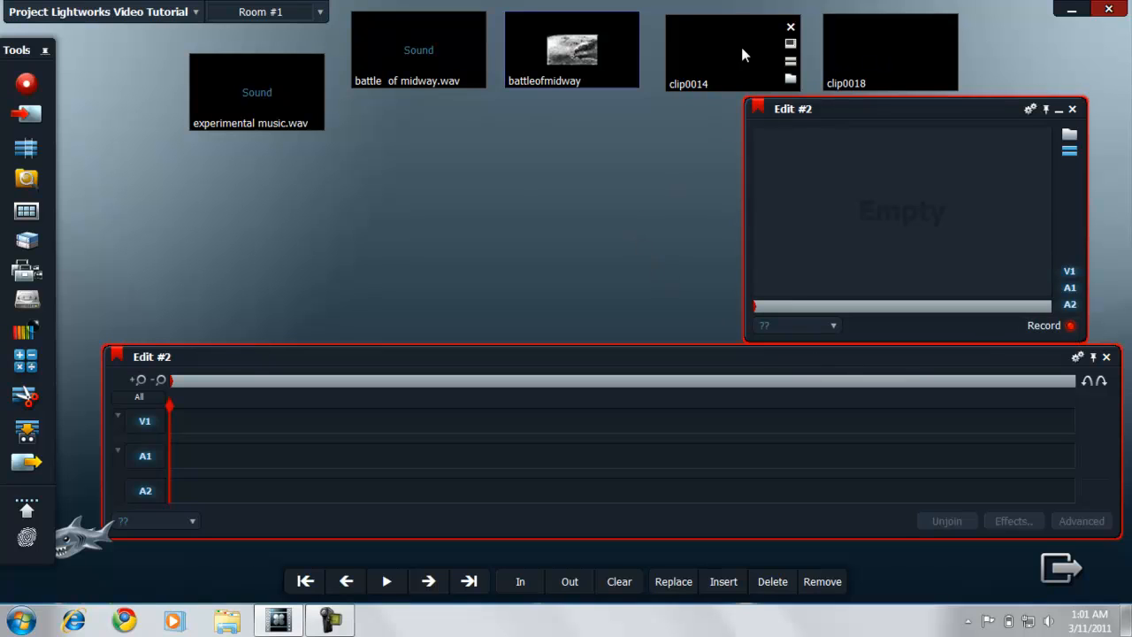
Step: Place clip0014 in the empty edit and play it from near its beginning
left_click_drag(741, 47, 880, 204)
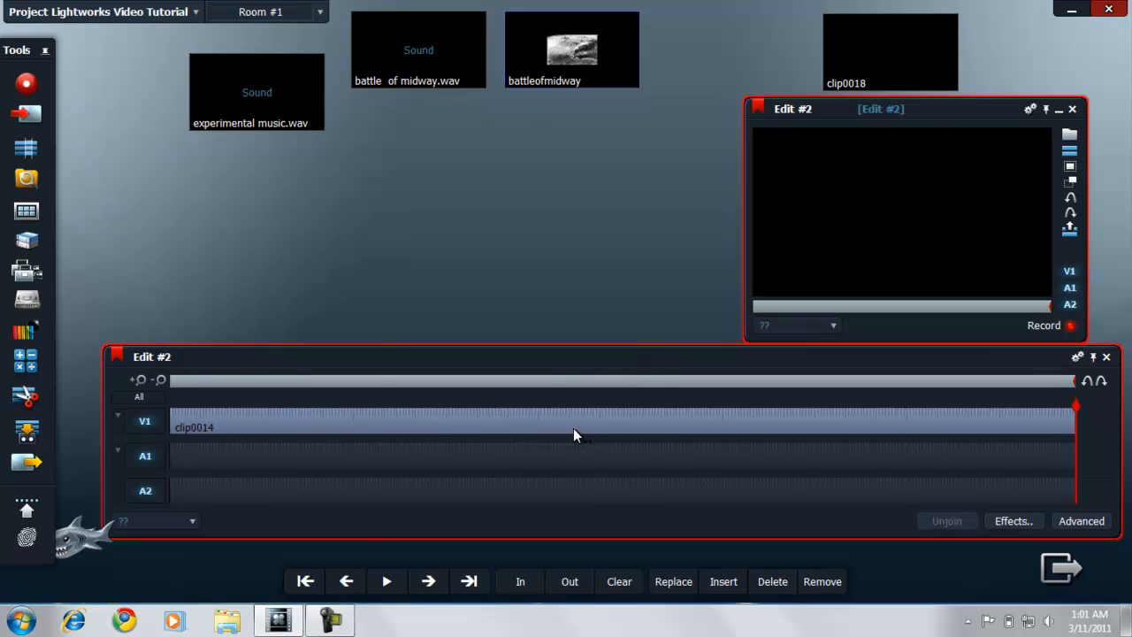
left_click(181, 380)
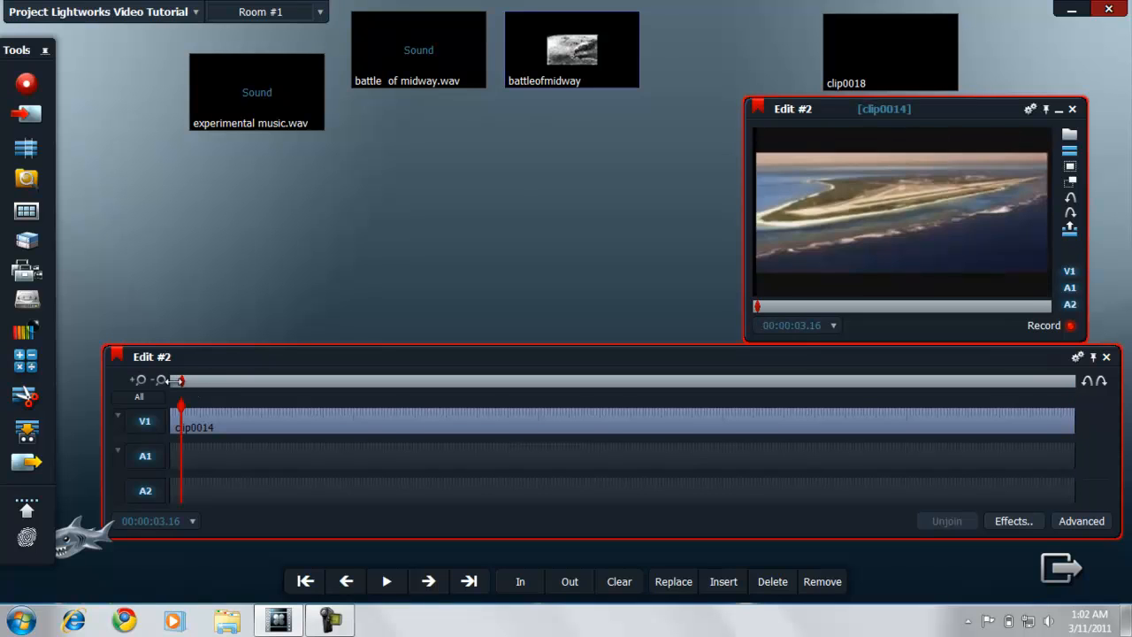
key("space")
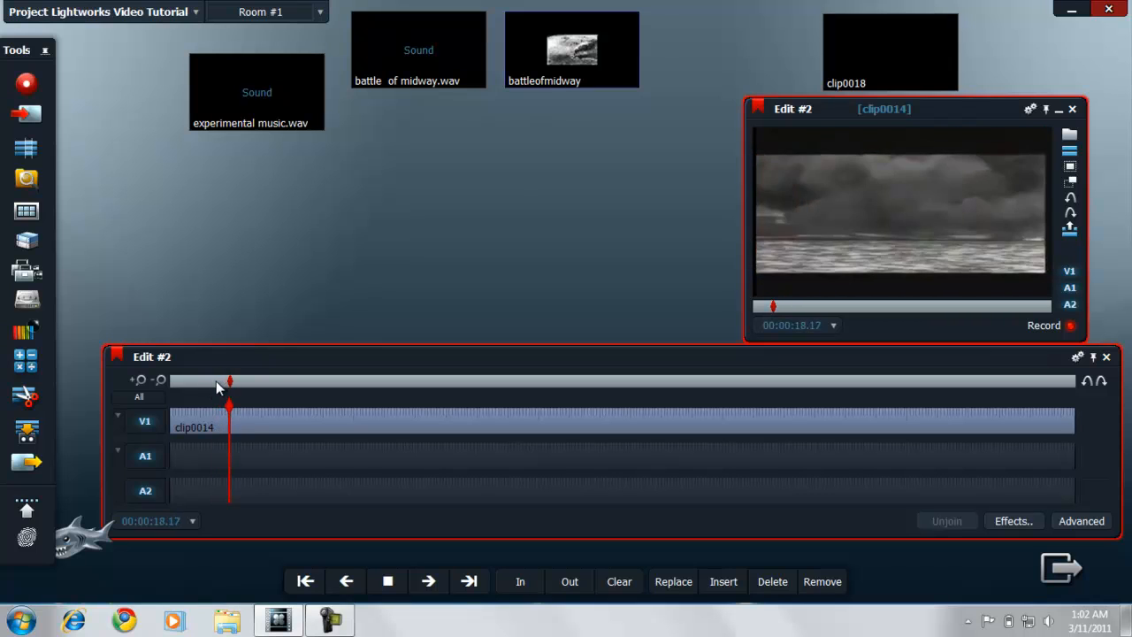
Step: Replay clip0014 from 00:00:10.03 and stop it at the stray white frames
left_click(216, 381)
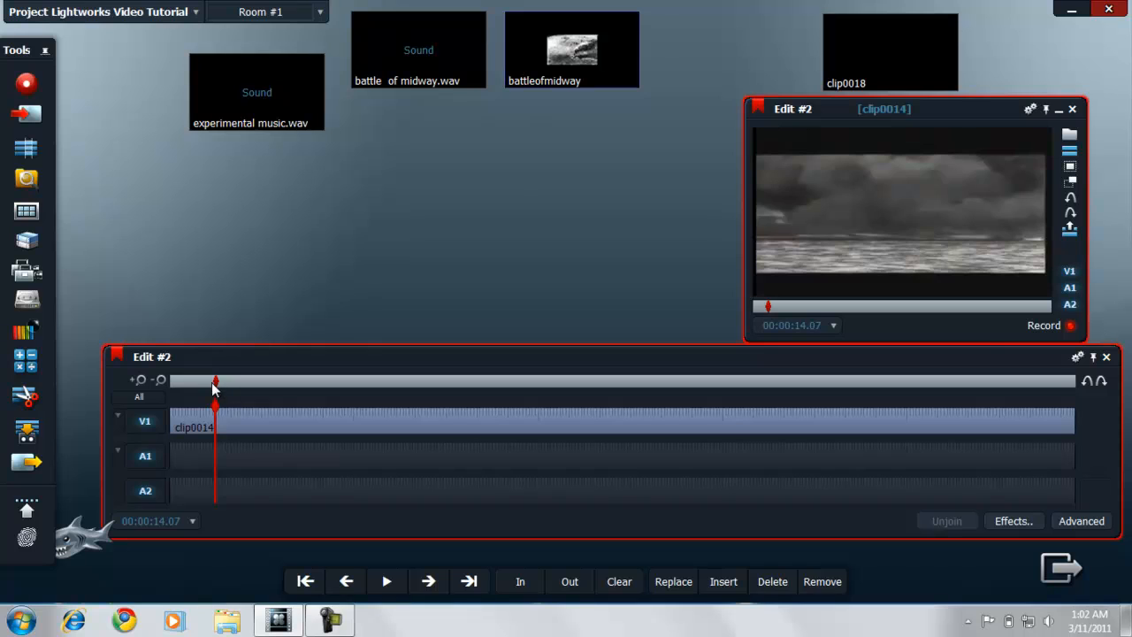
left_click(209, 383)
left_click(203, 385)
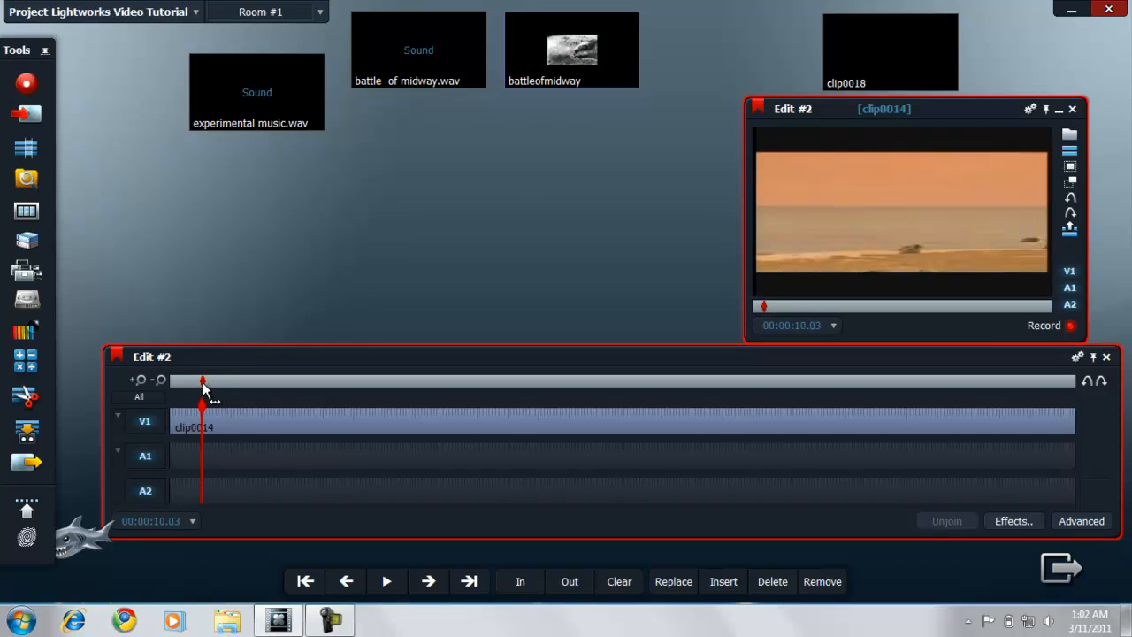
key("space")
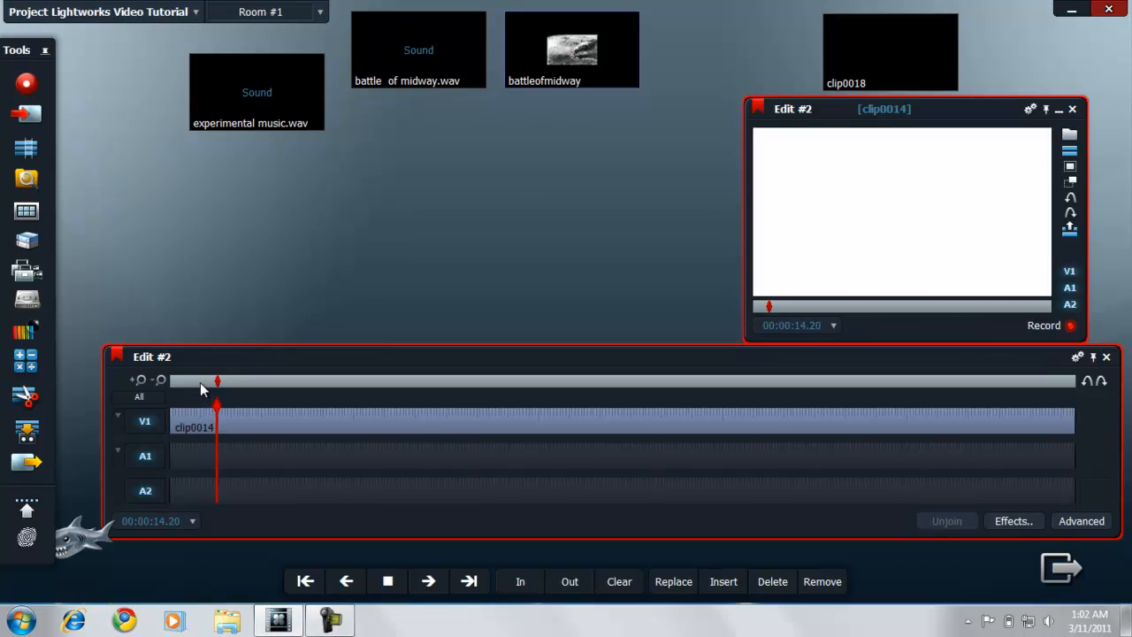
key("space")
Step: Step frame by frame to the cut before the white frames and set the In mark at 00:00:14.10
left_click(345, 581)
left_click(347, 581)
left_click(346, 581)
left_click(347, 581)
left_click(346, 581)
left_click(347, 581)
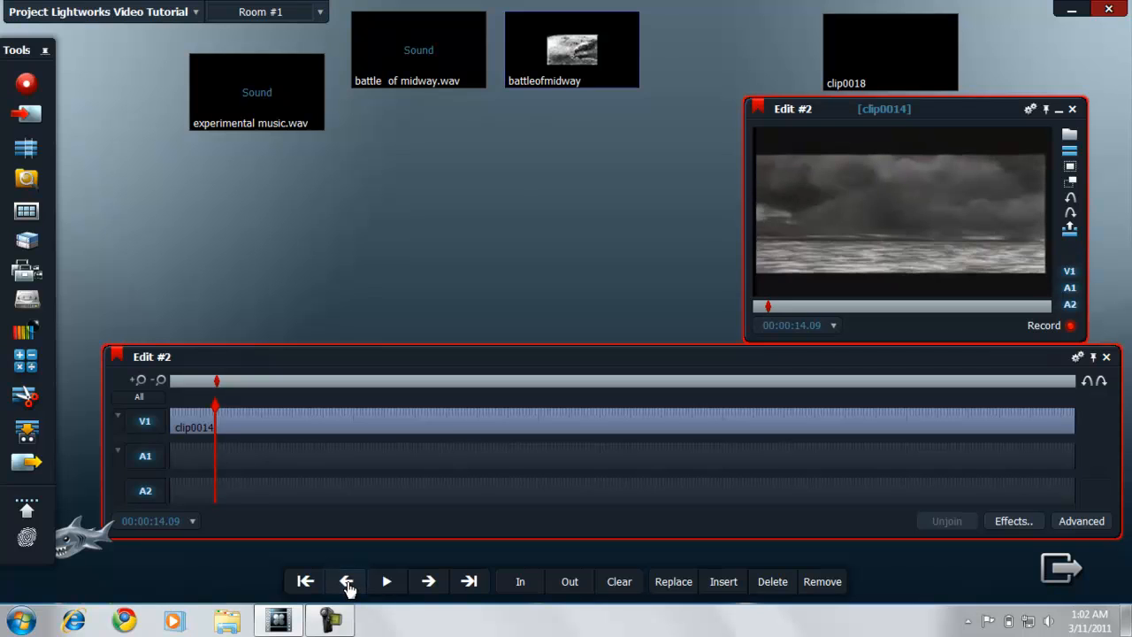
left_click(426, 584)
left_click(426, 583)
left_click(426, 583)
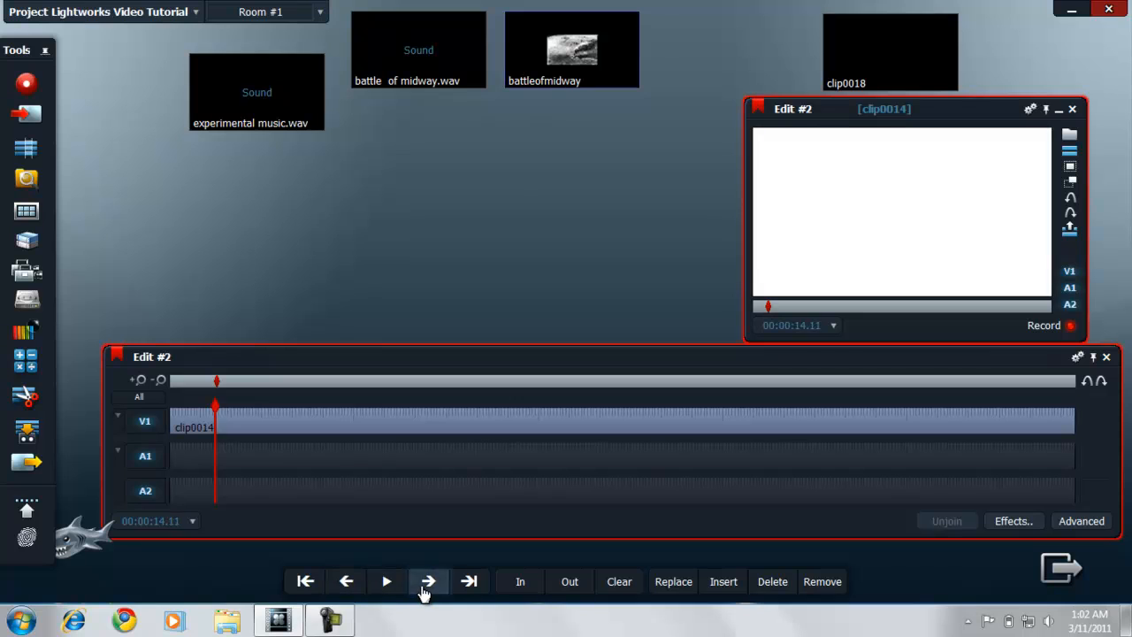
left_click(358, 586)
left_click(358, 586)
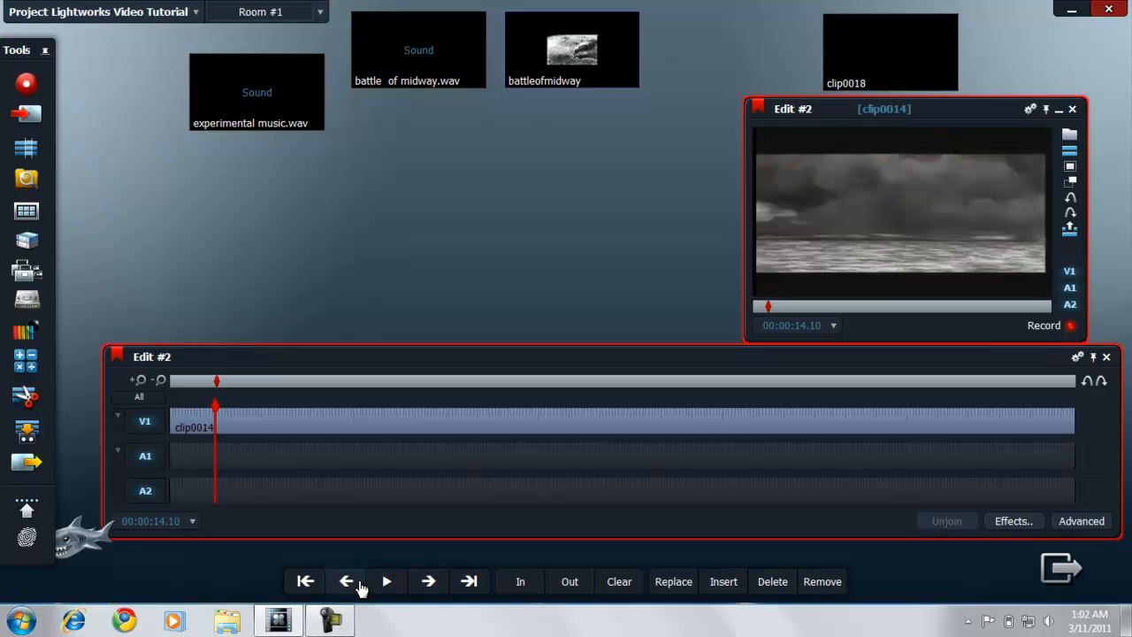
left_click(528, 585)
Step: Advance to 00:00:15.20, past the white and Google page frames, and delete the marked section from the edit
left_click(429, 582)
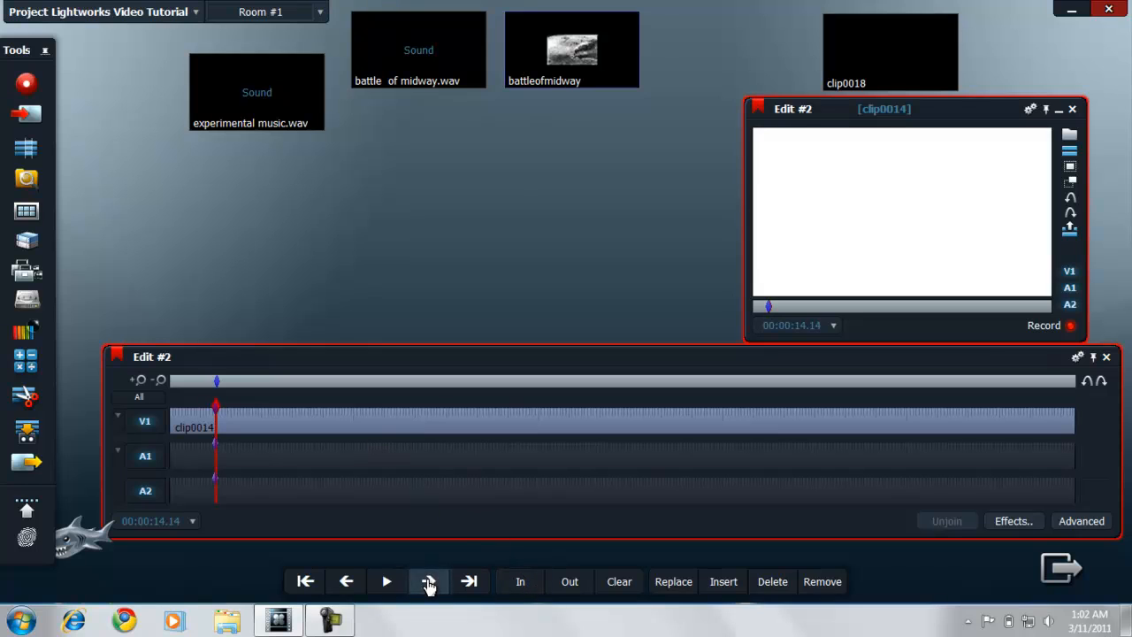
left_click(429, 582)
left_click(429, 582)
left_click(429, 581)
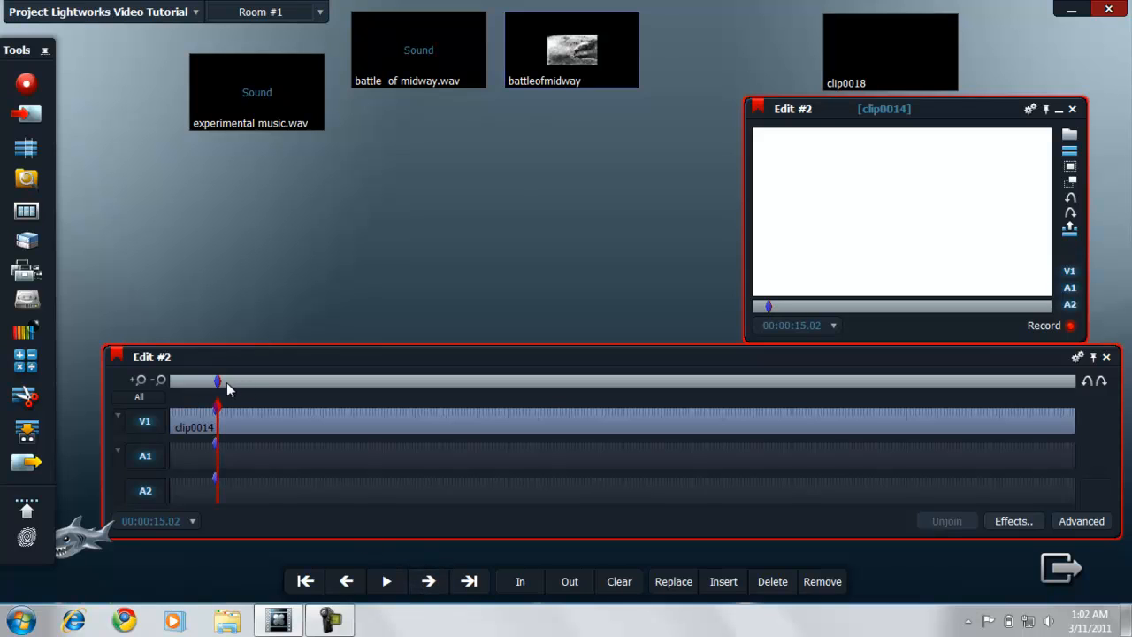
mouse_move(221, 381)
left_mouse_down()
mouse_move(236, 382)
mouse_move(220, 382)
left_mouse_up()
left_click(428, 581)
left_click(428, 581)
left_click(439, 588)
left_click(439, 589)
left_click(440, 589)
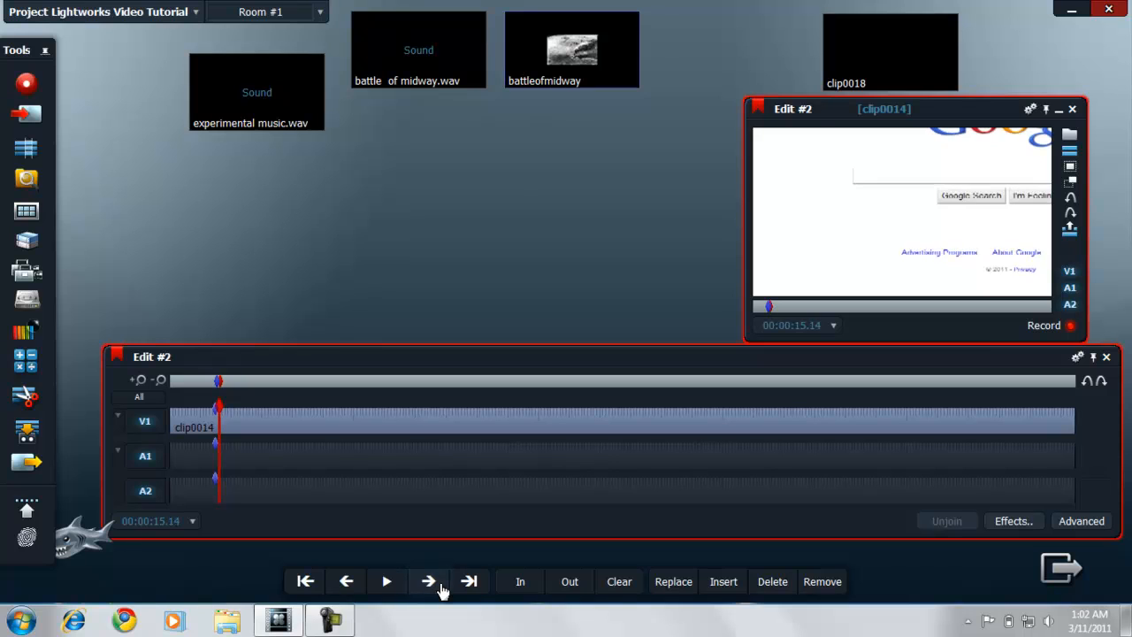
left_click(438, 588)
left_click(434, 586)
left_click(433, 586)
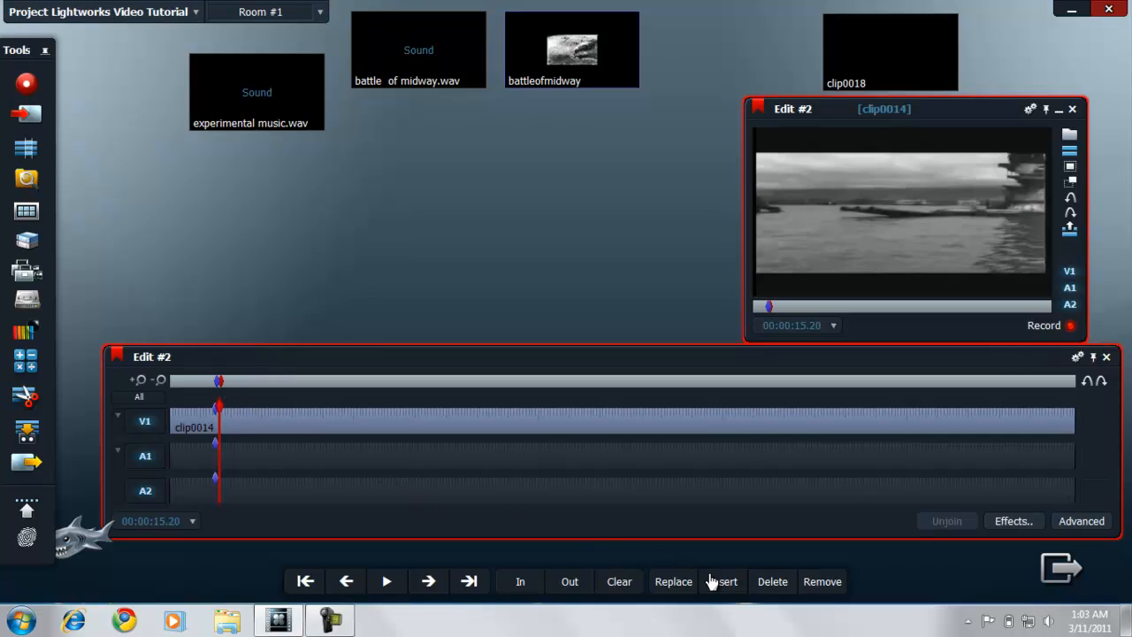
left_click(771, 586)
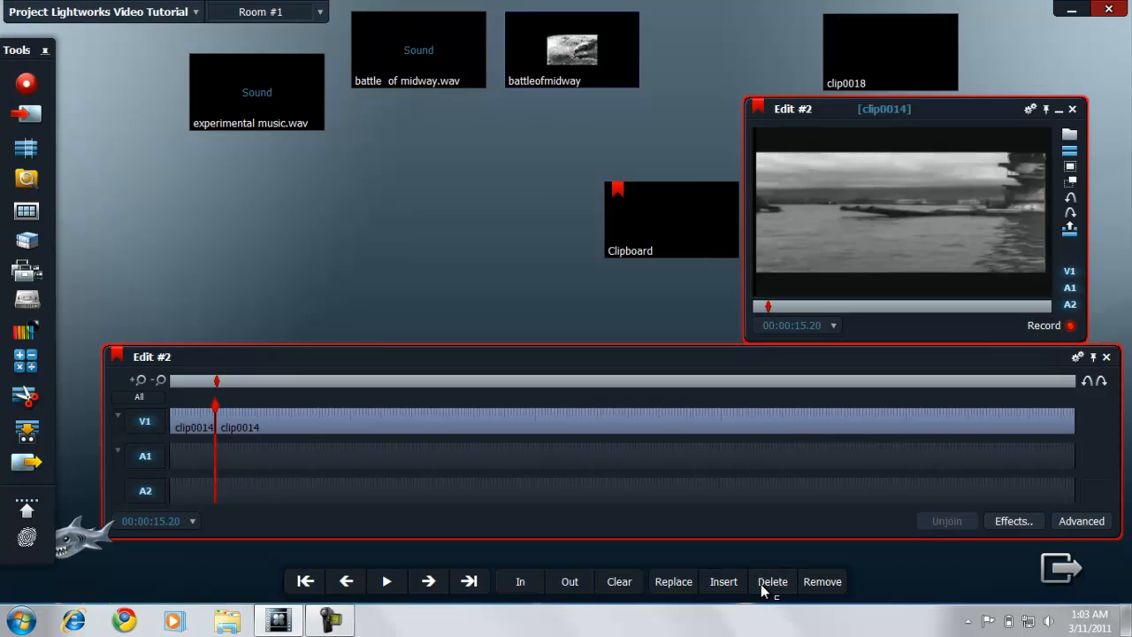
Step: Play on to the interview with the elderly man in the grey suit and step back to the last frame before it
key("space")
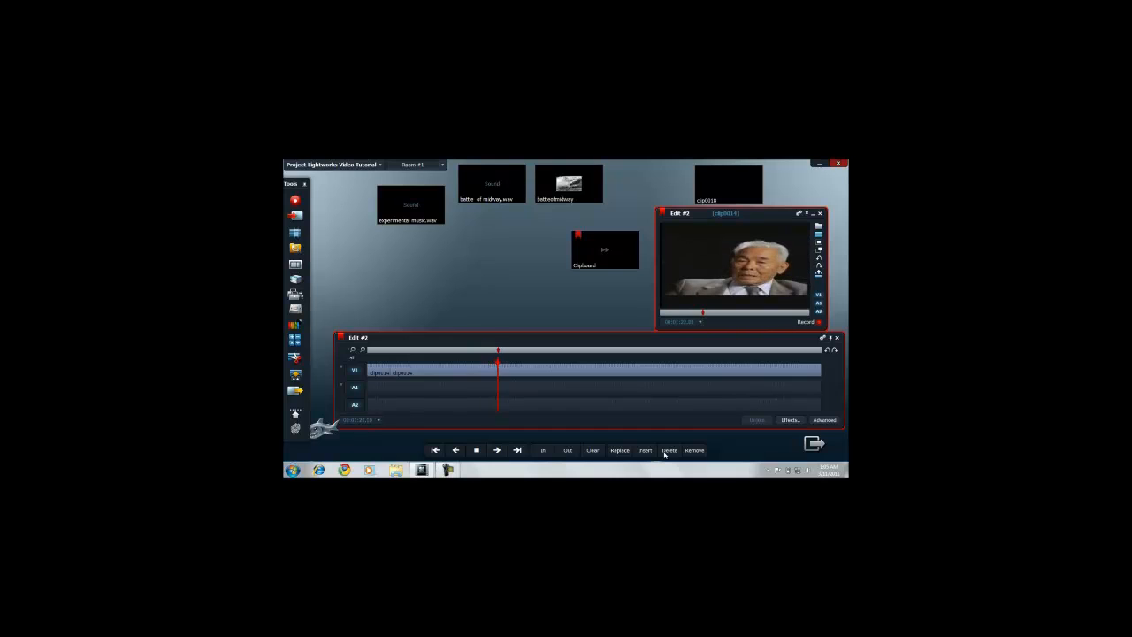
key("space")
key("Left")
key("Left")
key("Left")
key("Left")
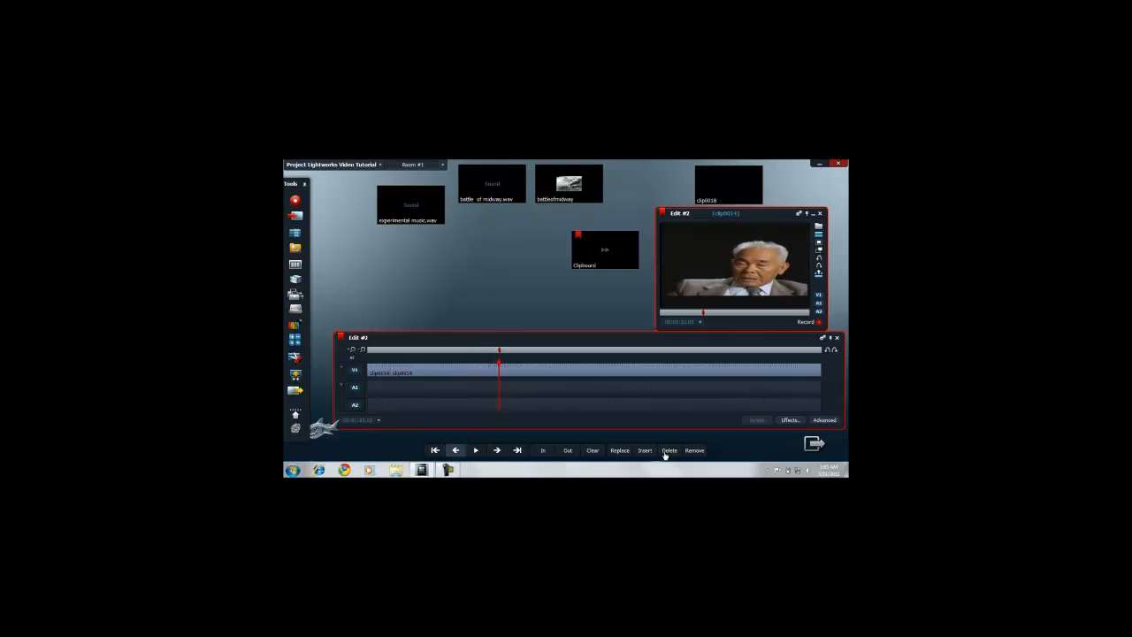
key("Left")
key("Left")
key("Left")
key("Left")
key("Left")
key("Left")
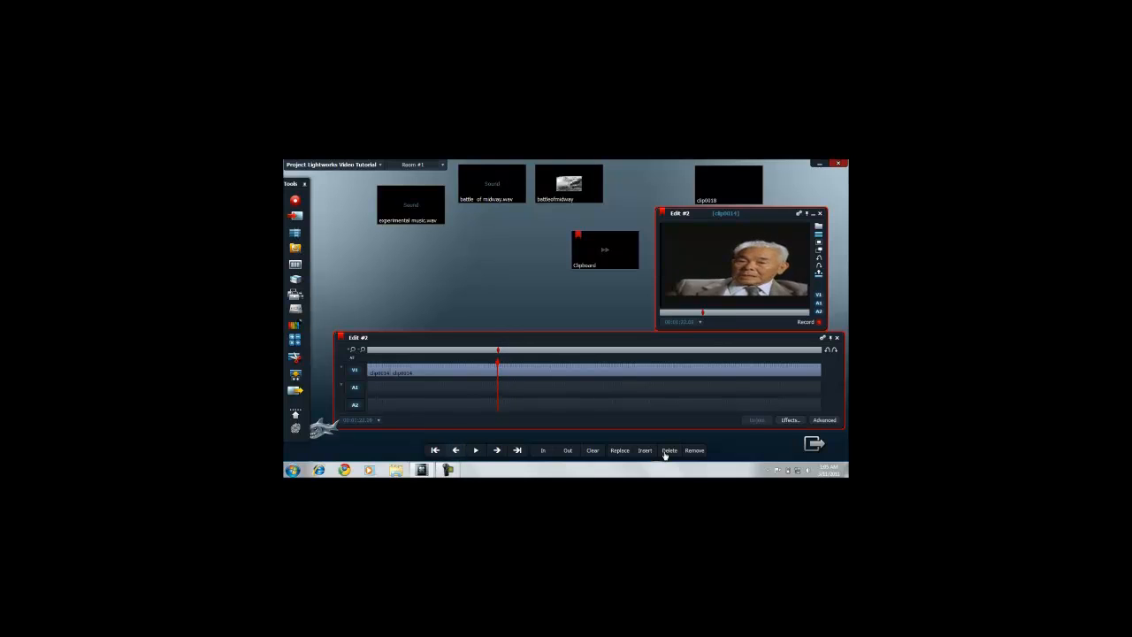
key("Left")
key("Left")
key("Left")
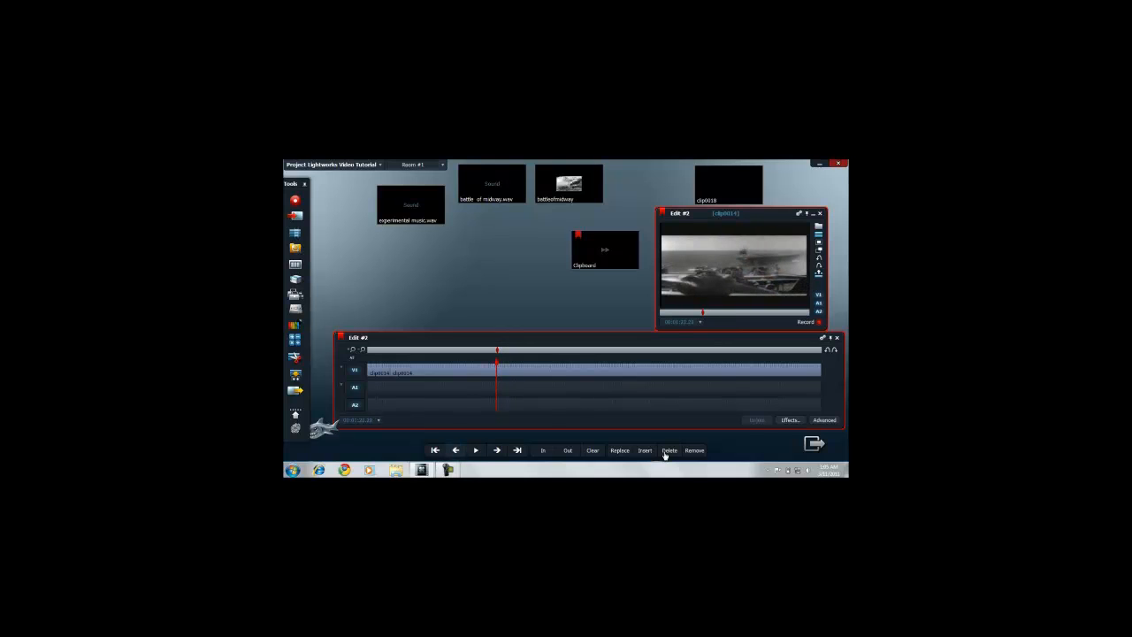
Step: Mark the grey-suited man's interview shot up to the following black-and-white footage and delete it from the edit
key("l")
key("l")
key("l")
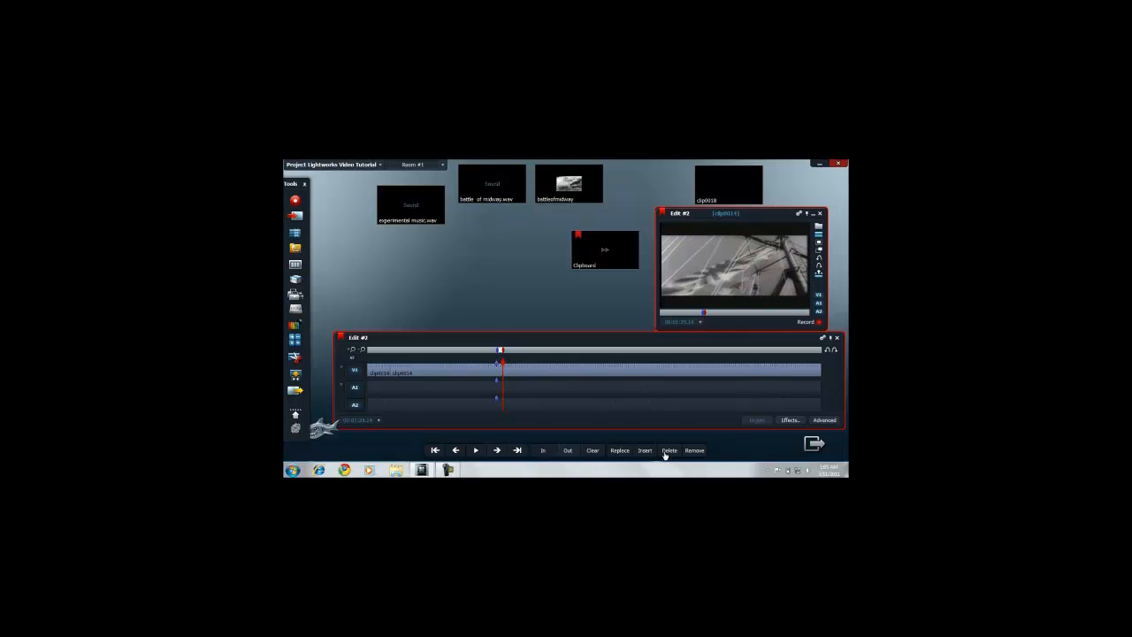
left_click(664, 452)
Step: Play on to the interview with the bow-tied man, mark from its first frame to the airplane footage and delete that section
key("p")
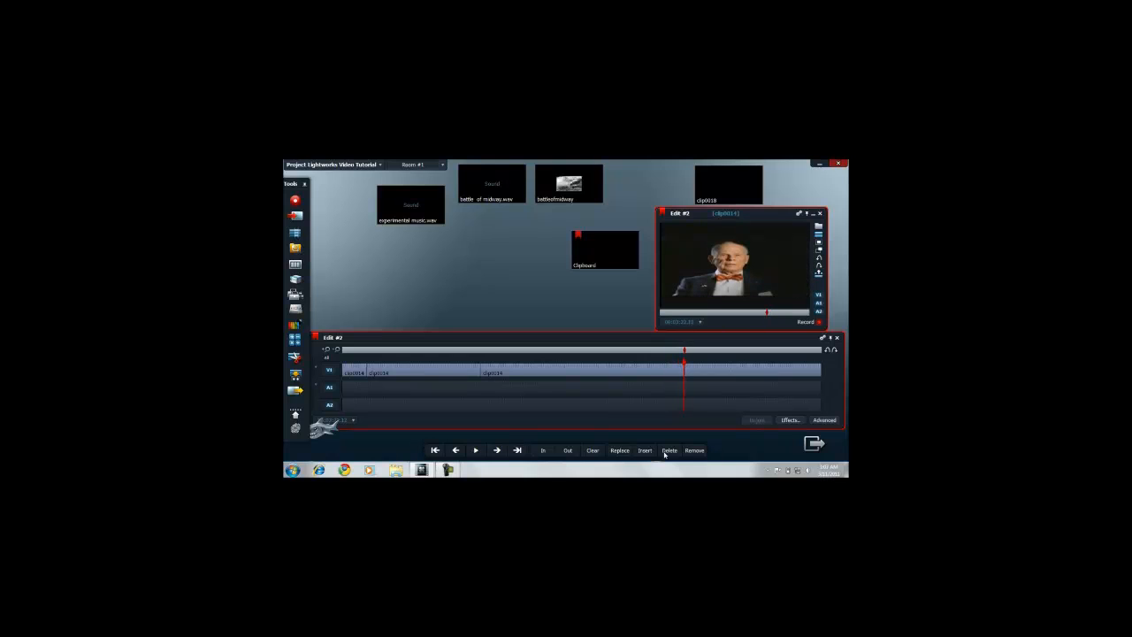
key("Left")
key("Left")
key("Left")
key("Left")
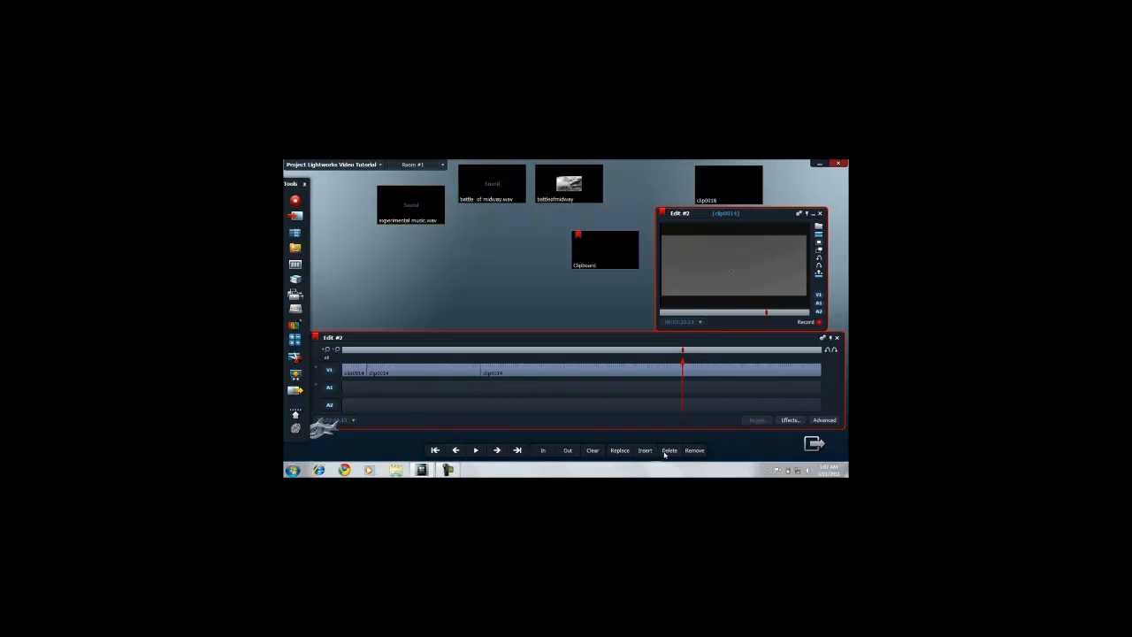
key("space")
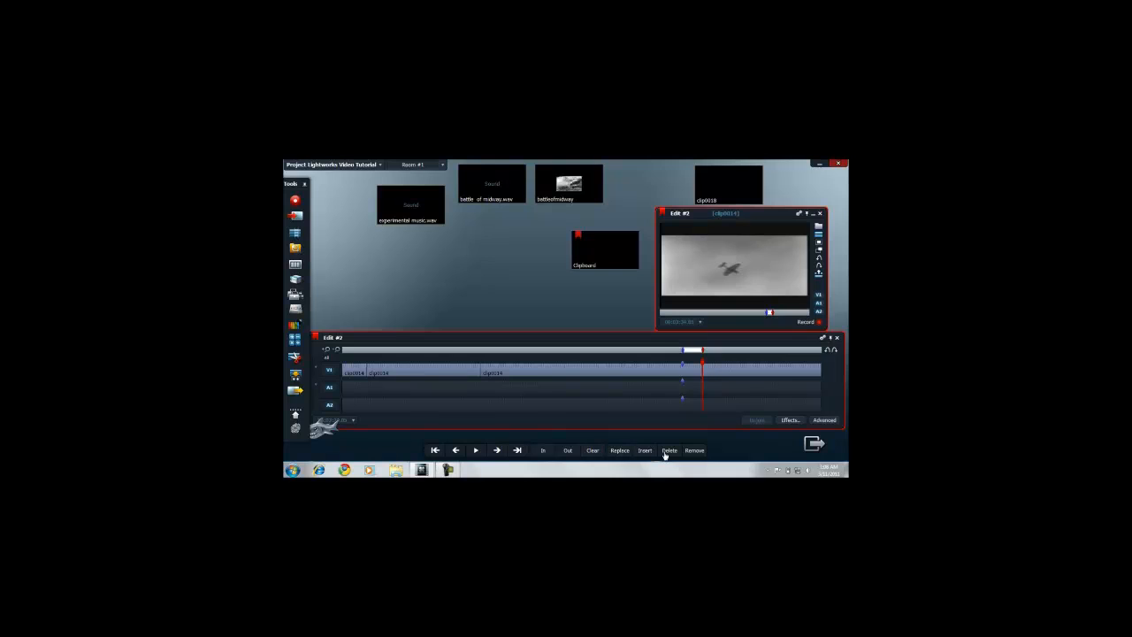
left_click(665, 452)
Step: Play on past the next bow-tied man shot, step back to the sunset painting footage before it and mark that frame
key("space")
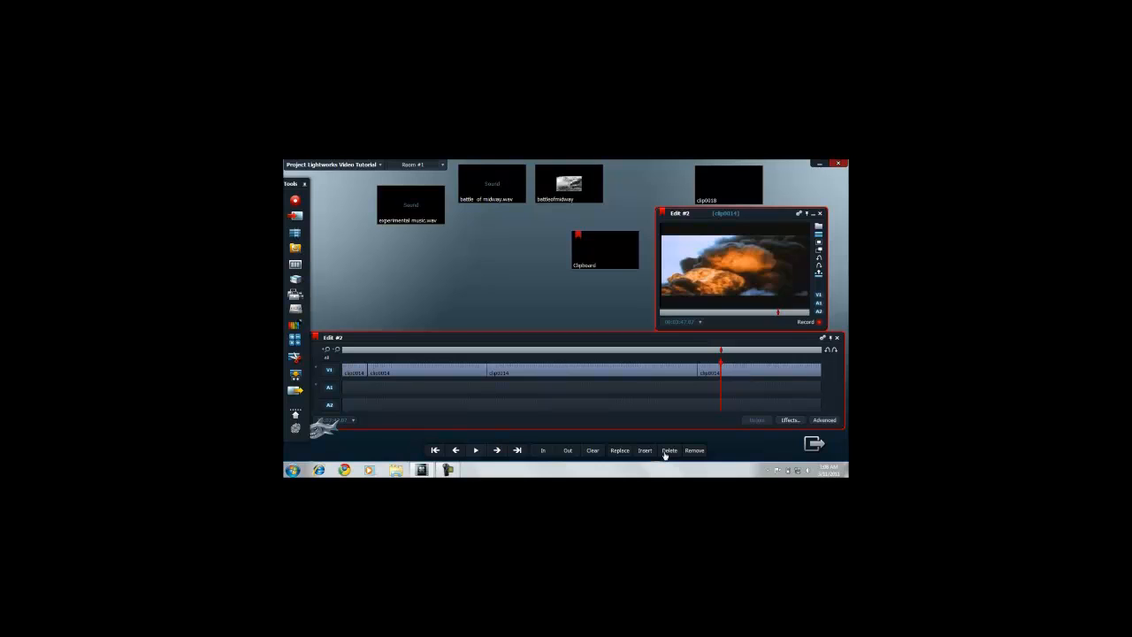
key("Left")
key("Left")
key("Left")
key("Left")
key("Left")
key("Left")
key("Left")
key("Left")
key("Left")
key("Left")
key("Left")
key("Left")
key("Left")
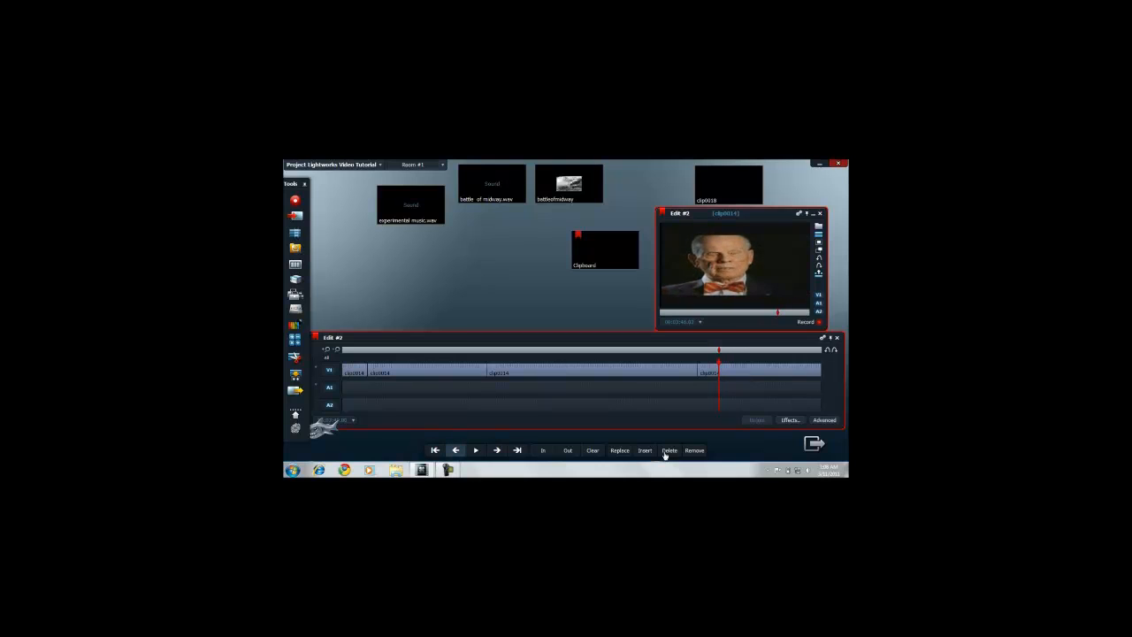
key("Left")
key("Left")
key("Left")
key("Left")
key("Left")
key("Left")
key("Left")
key("Left")
key("Left")
key("Left")
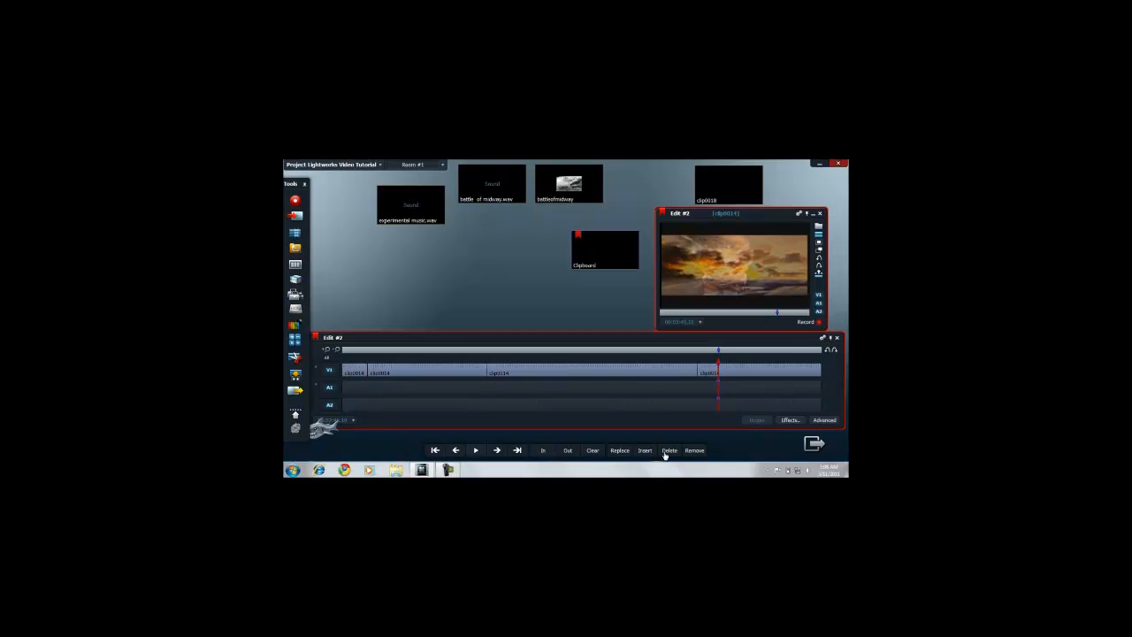
key("Left")
key("Left")
key("Left")
key("Left")
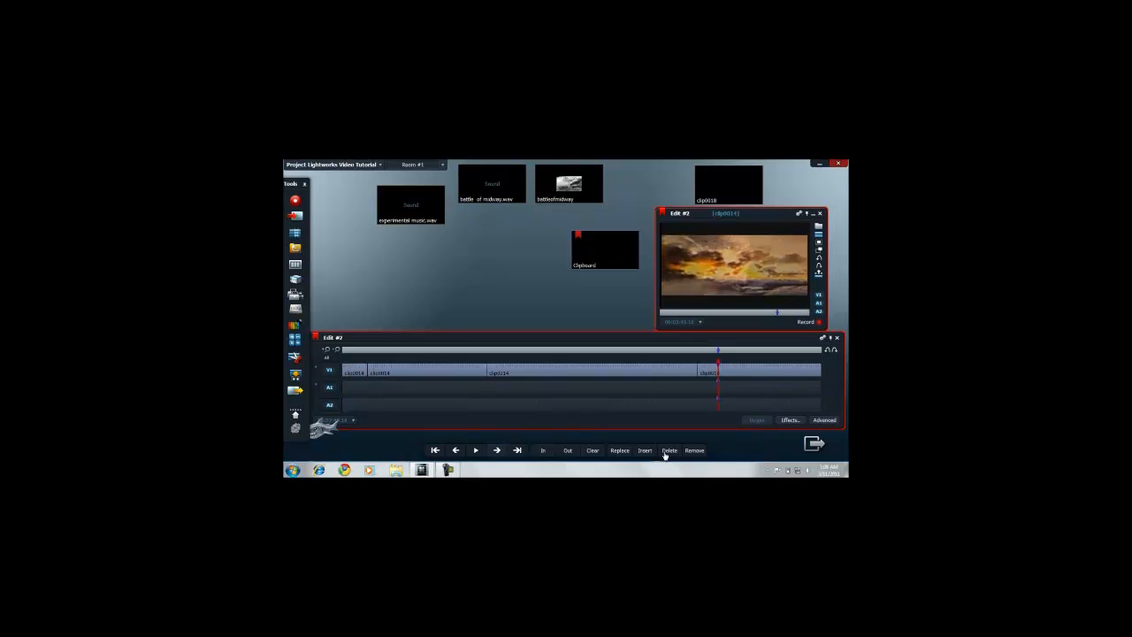
Step: Advance past the bow-tied man's shot to the fiery explosion footage and delete the marked section
key("Right")
key("Right")
key("Right")
key("Right")
key("Right")
key("Right")
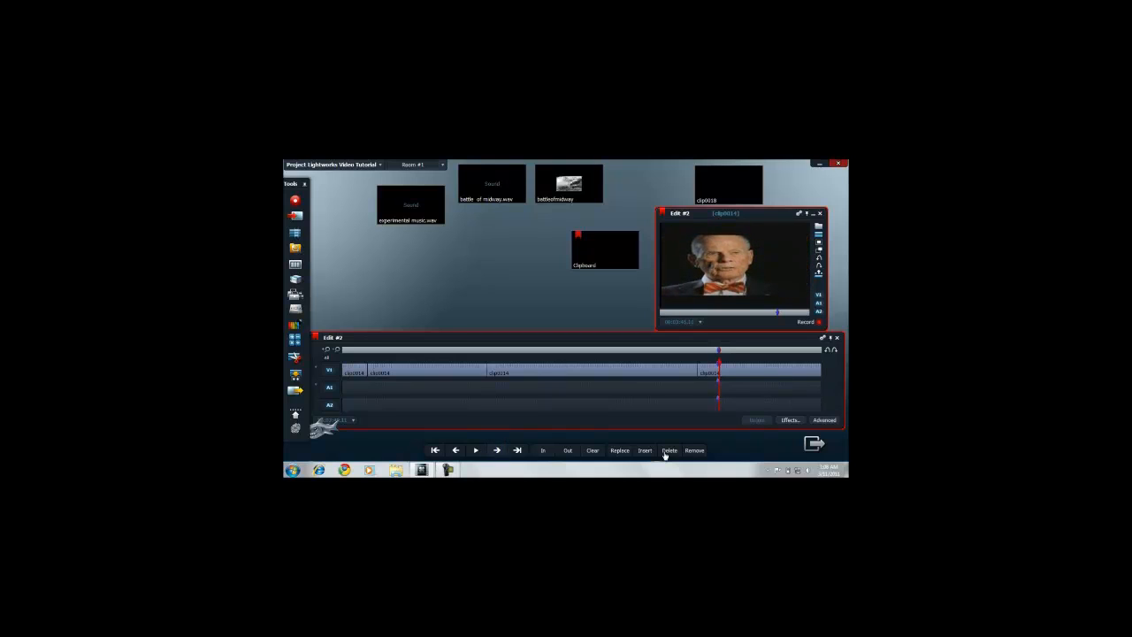
key("Right")
key("Right")
key("Right")
key("Right")
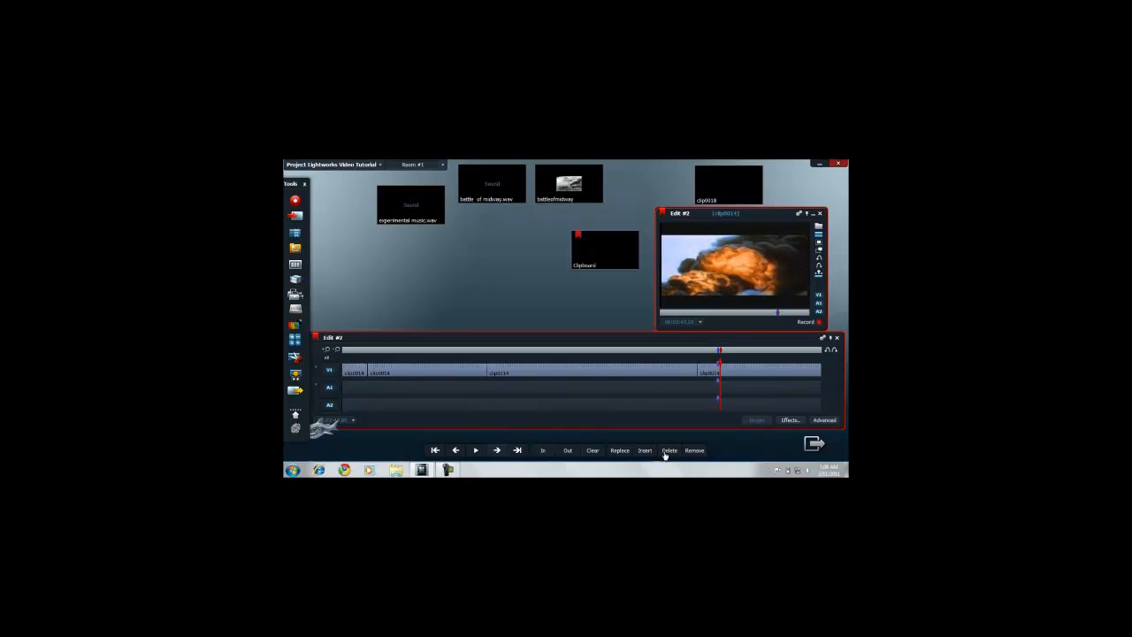
left_click(665, 455)
Step: Play on to the elderly man in the grey suit and mark the start of the dissolve into his interview
key("space")
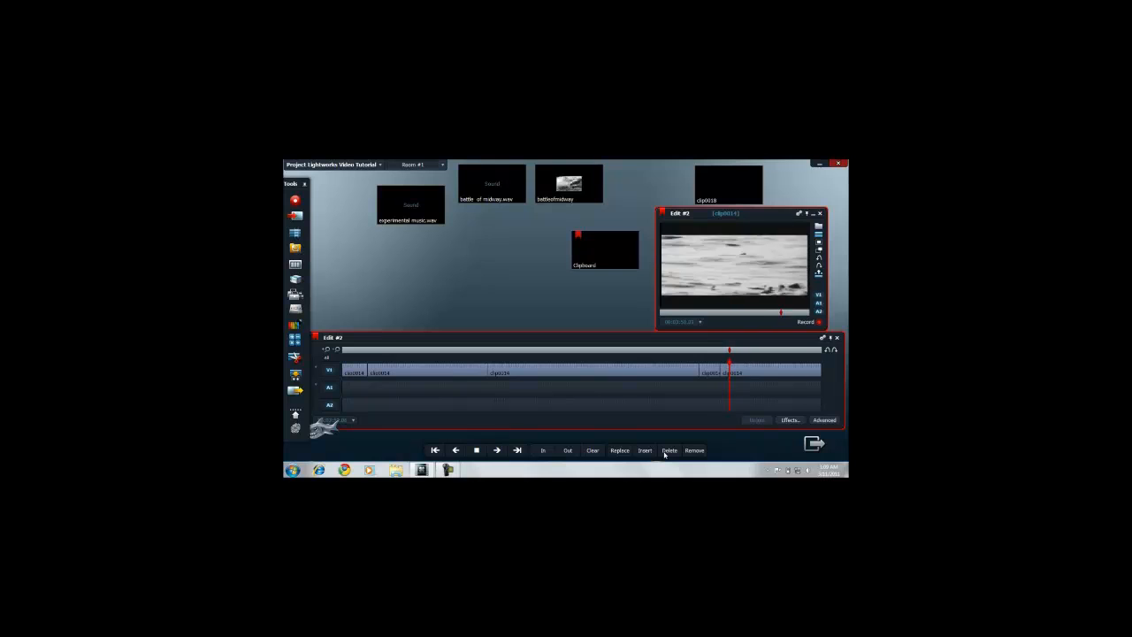
key("space")
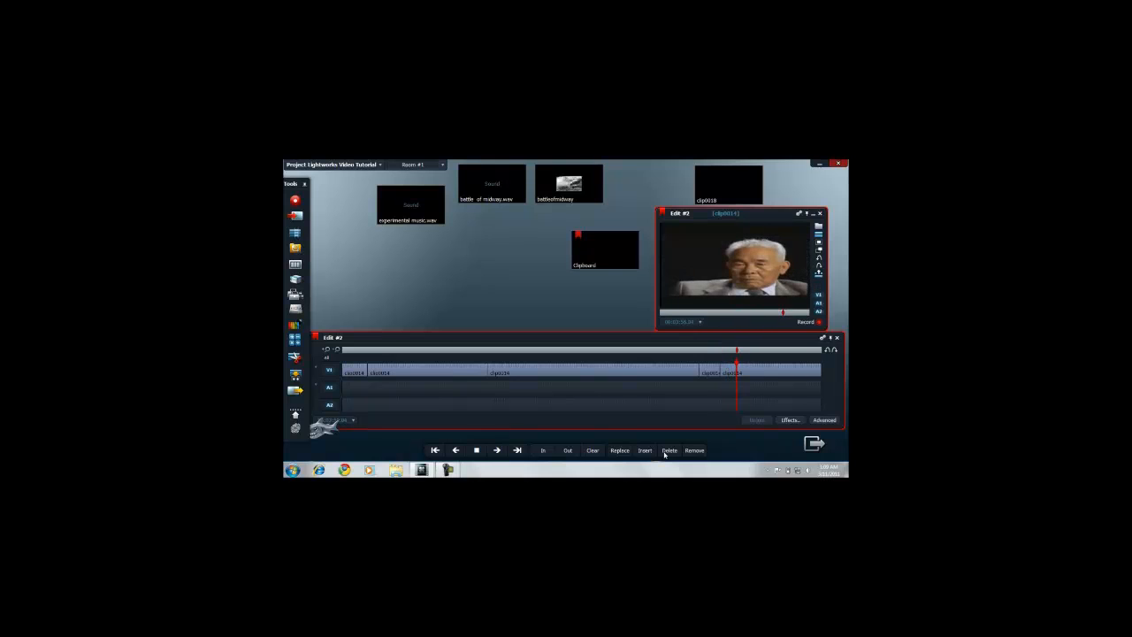
key("Left")
key("Left")
key("Left")
key("Left")
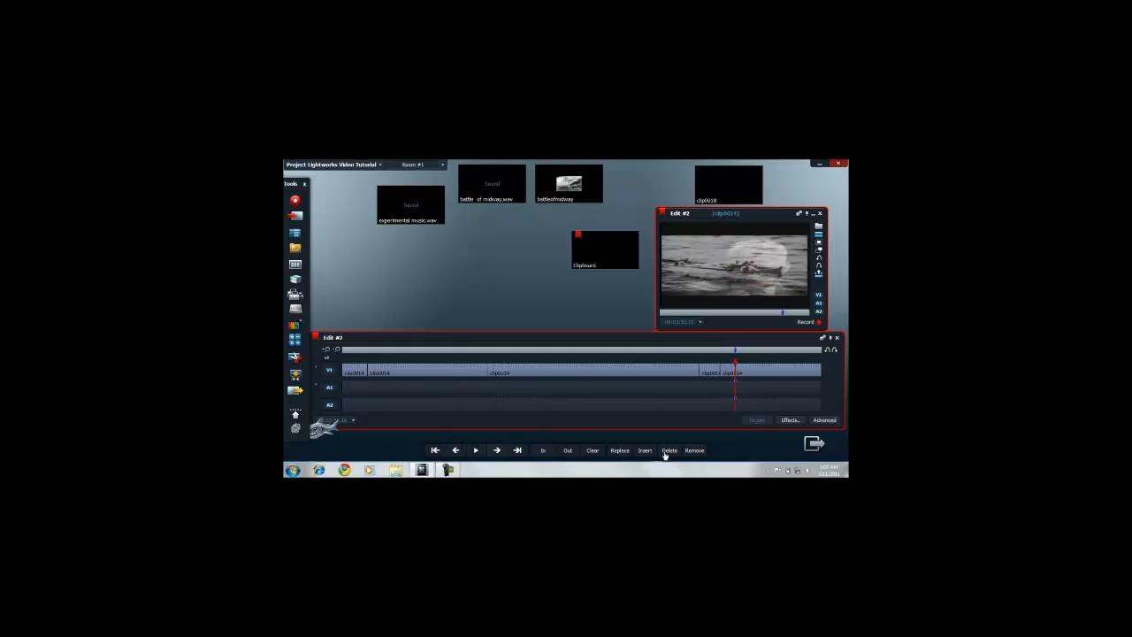
Step: Advance past the grey-suited man's shot to the first explosion frames and delete the marked section
key("Right")
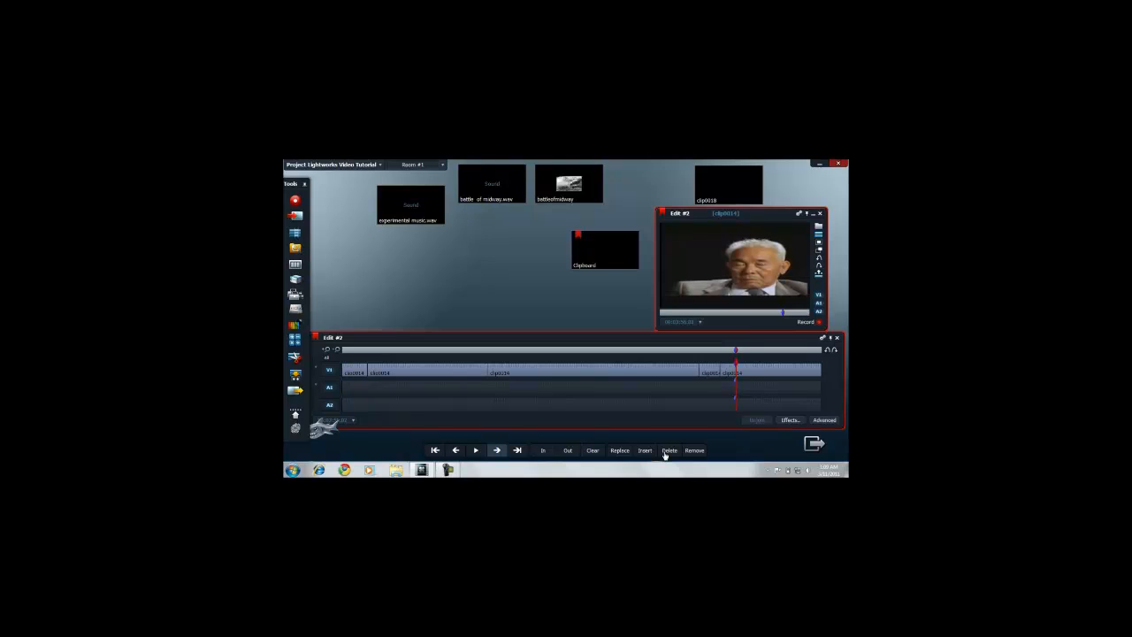
key("Right")
key("Right")
key("Right")
key("Right")
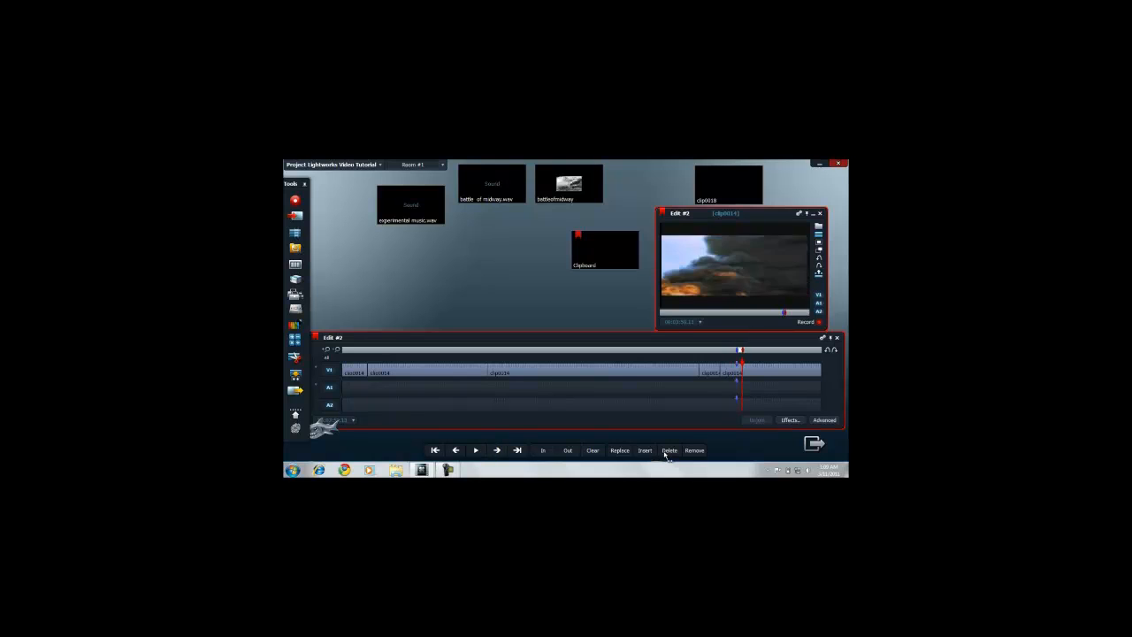
key("Left")
key("Left")
key("Left")
key("Left")
key("Right")
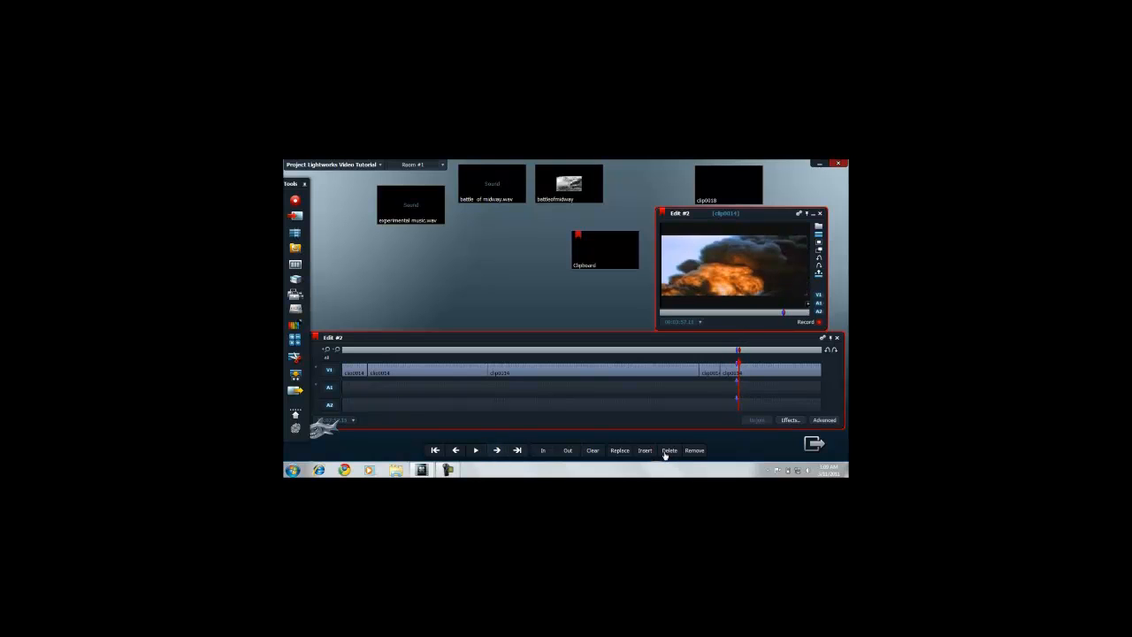
key("Right")
Step: Play on to the next grey-suited man shot and step back to the black-and-white footage of men on the water before it
key("space")
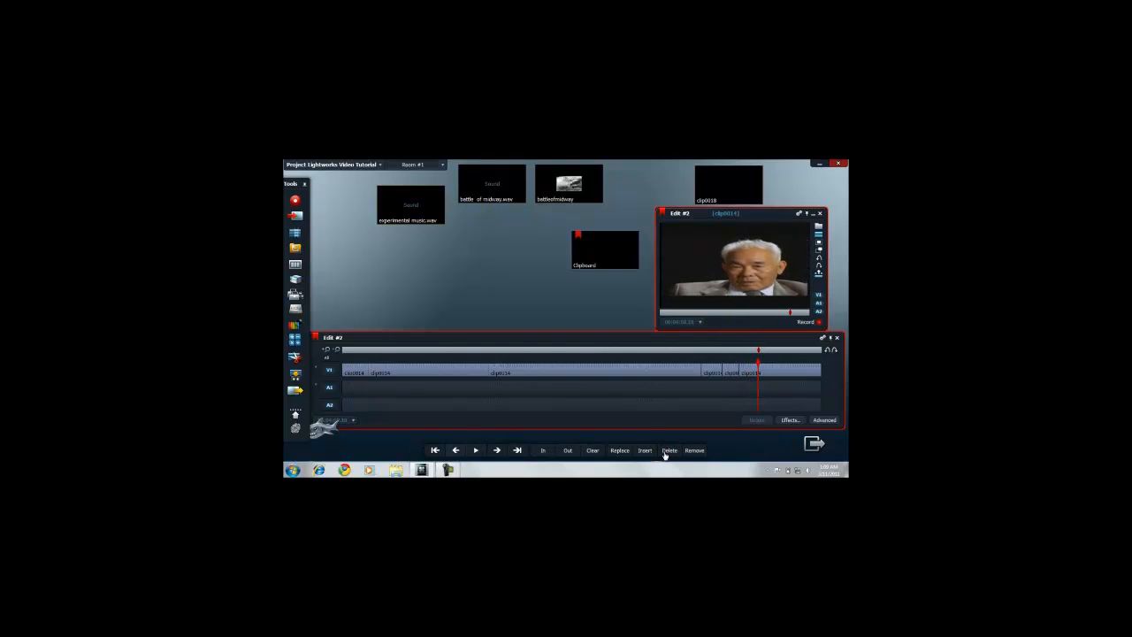
key("Left")
key("Left")
key("Left")
key("Left")
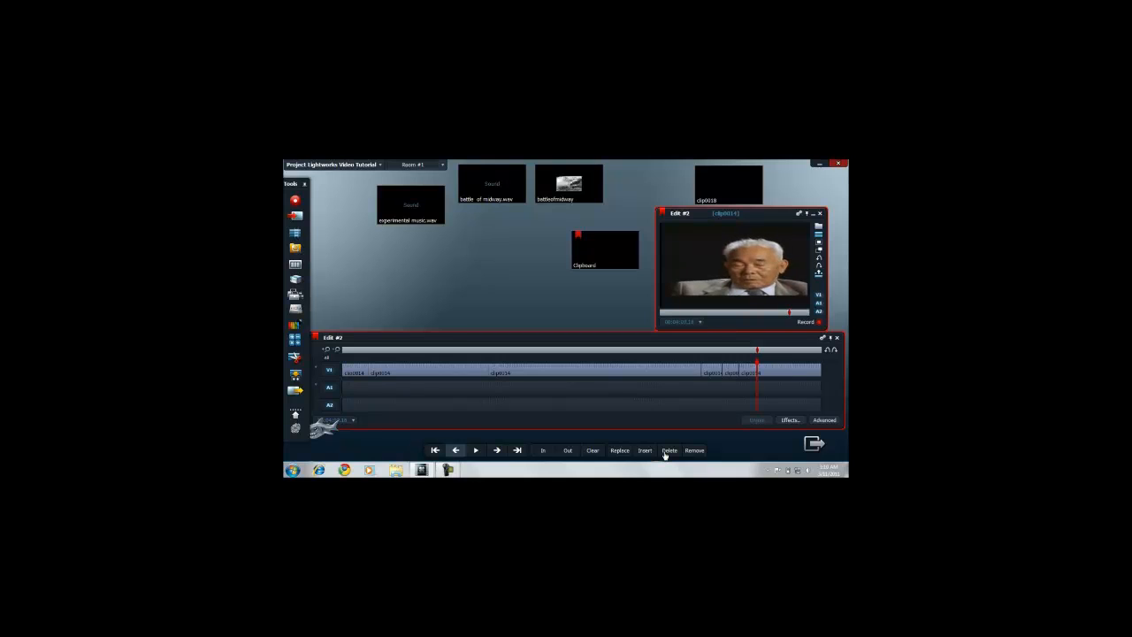
key("Left")
key("Left")
key("Left")
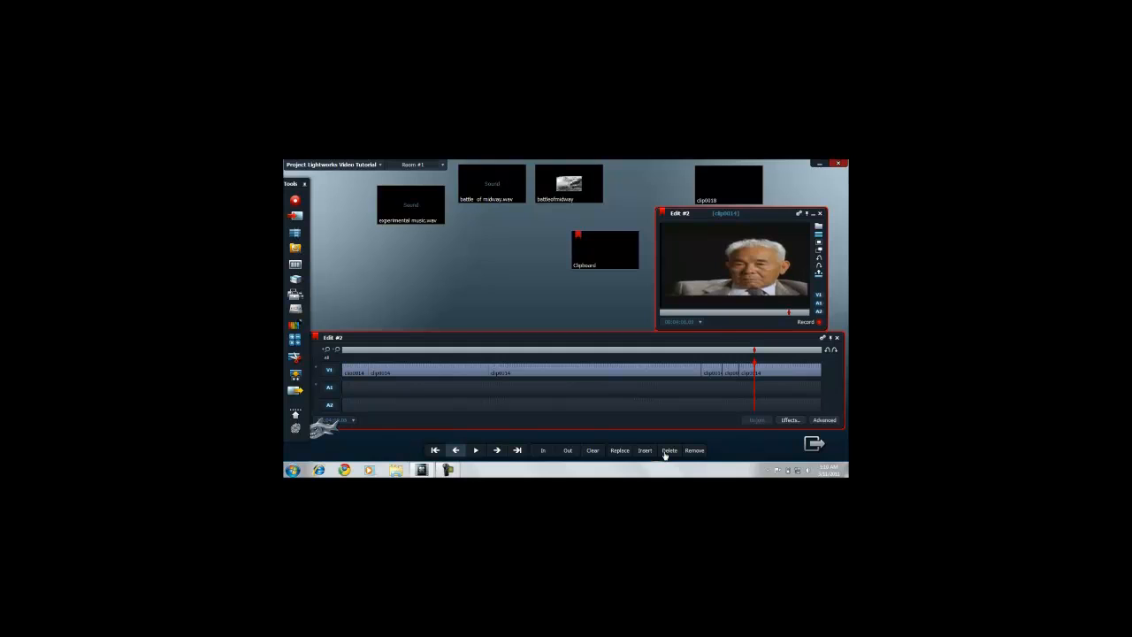
key("Left")
key("Left")
key("Left")
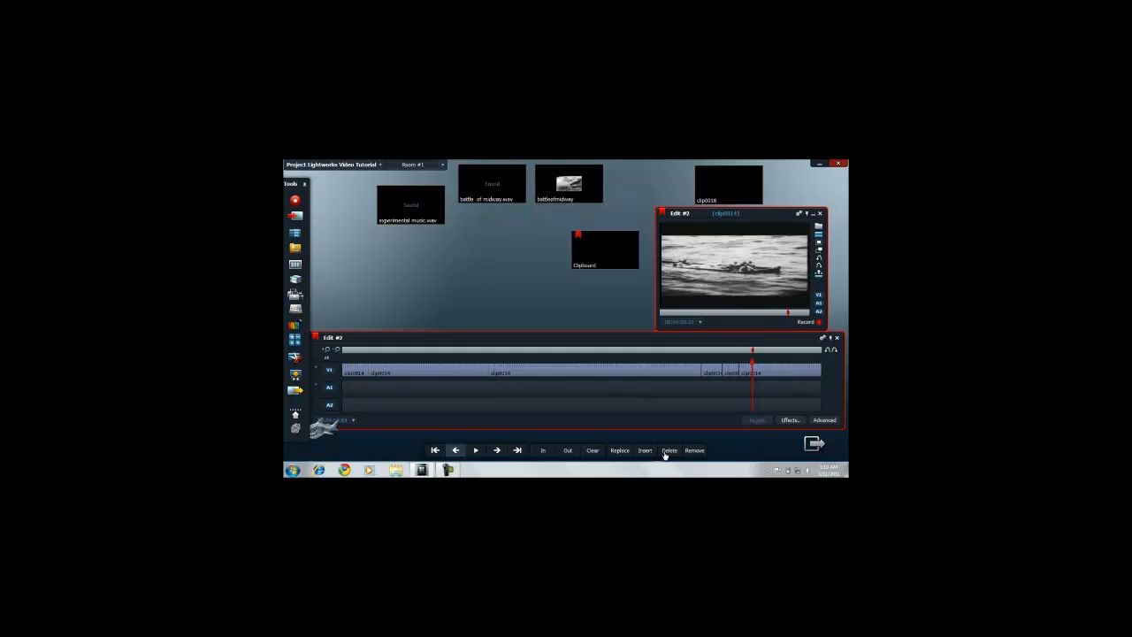
Step: Mark from the footage before the grey-suited man's shot up to 00:04:09.14 in the black-and-white footage after it and delete that section
key("space")
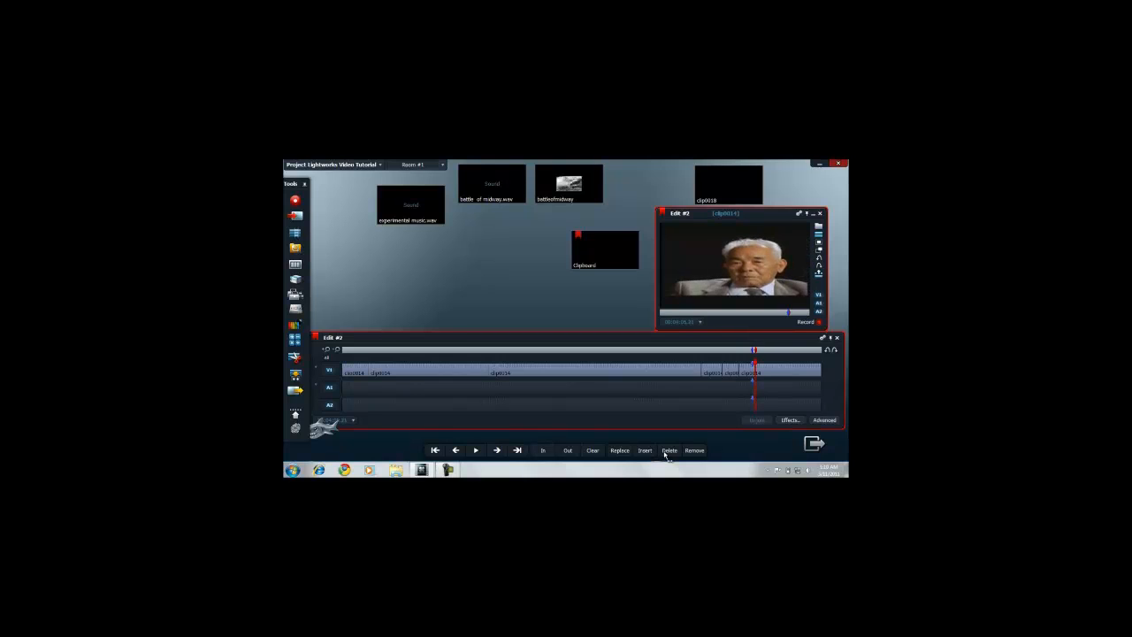
scroll(665, 454, "down", 5)
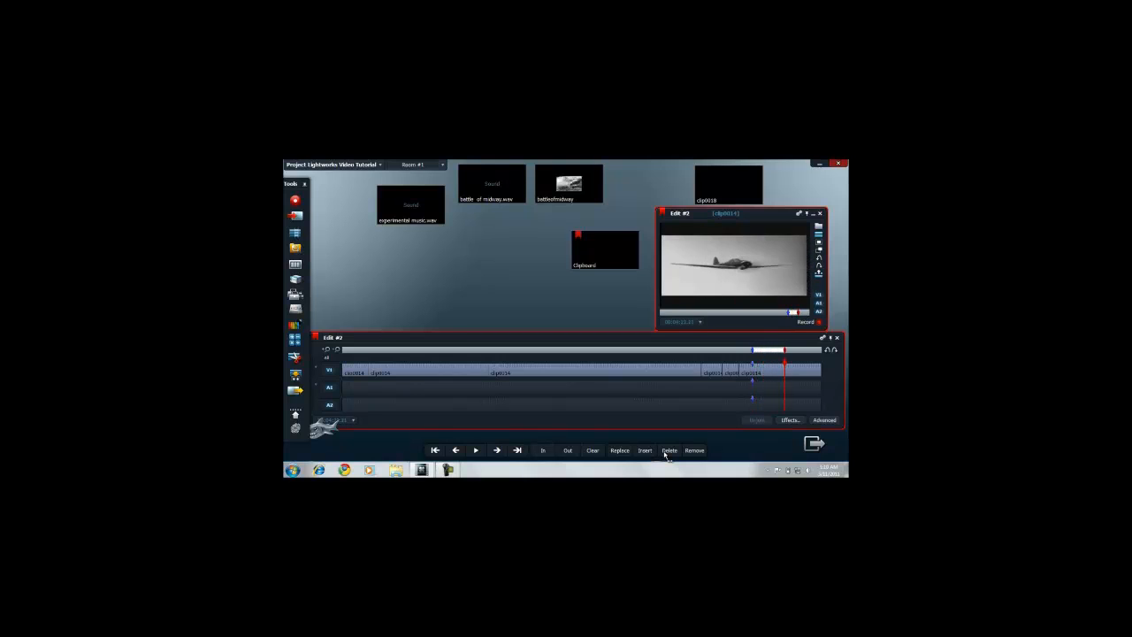
scroll(665, 455, "up", 5)
scroll(665, 455, "up", 4)
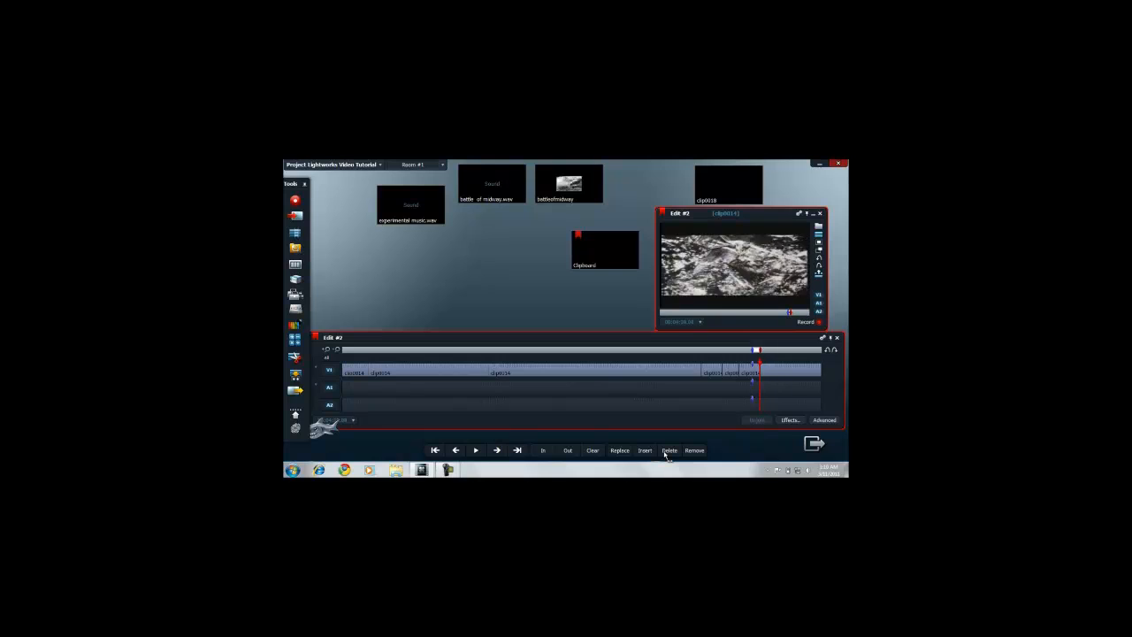
scroll(665, 454, "down", 1)
scroll(665, 455, "up", 1)
scroll(665, 455, "down", 1)
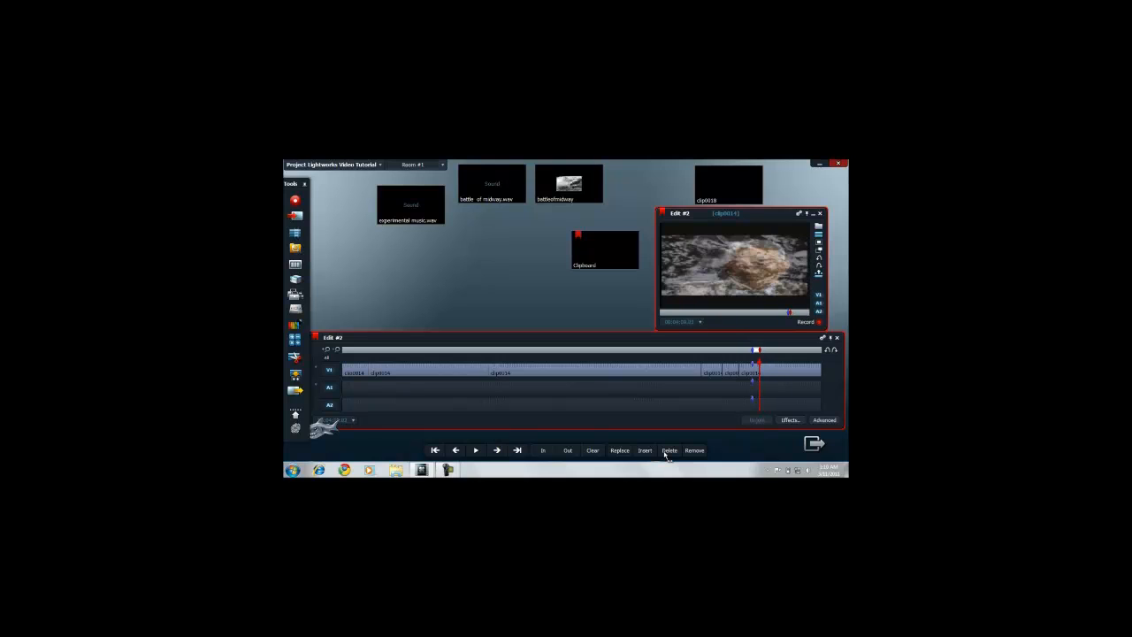
scroll(667, 454, "down", 1)
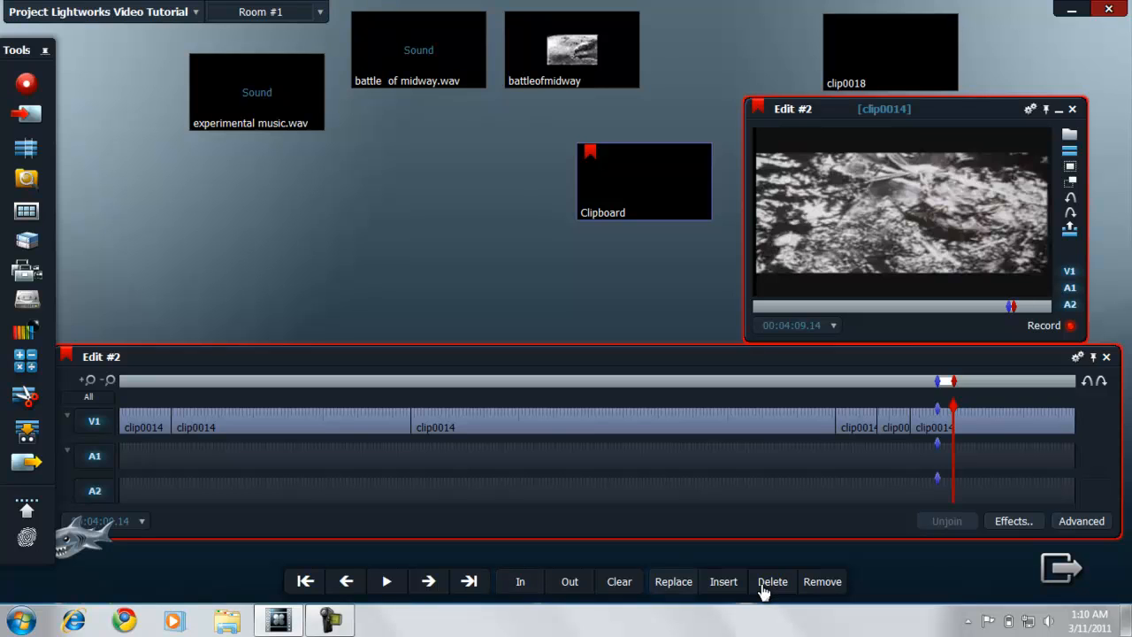
left_click(763, 582)
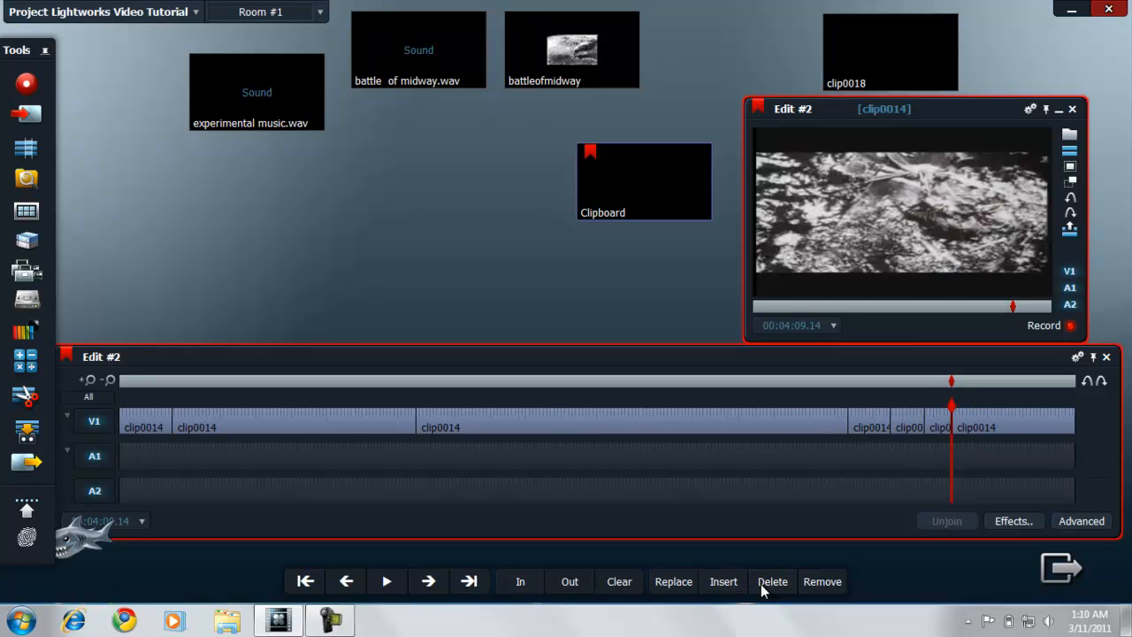
Step: Mark from the airplane frame at 00:04:23.04 to the video suggestions page at 00:04:29.06 and delete that section
scroll(763, 590, "down", 5)
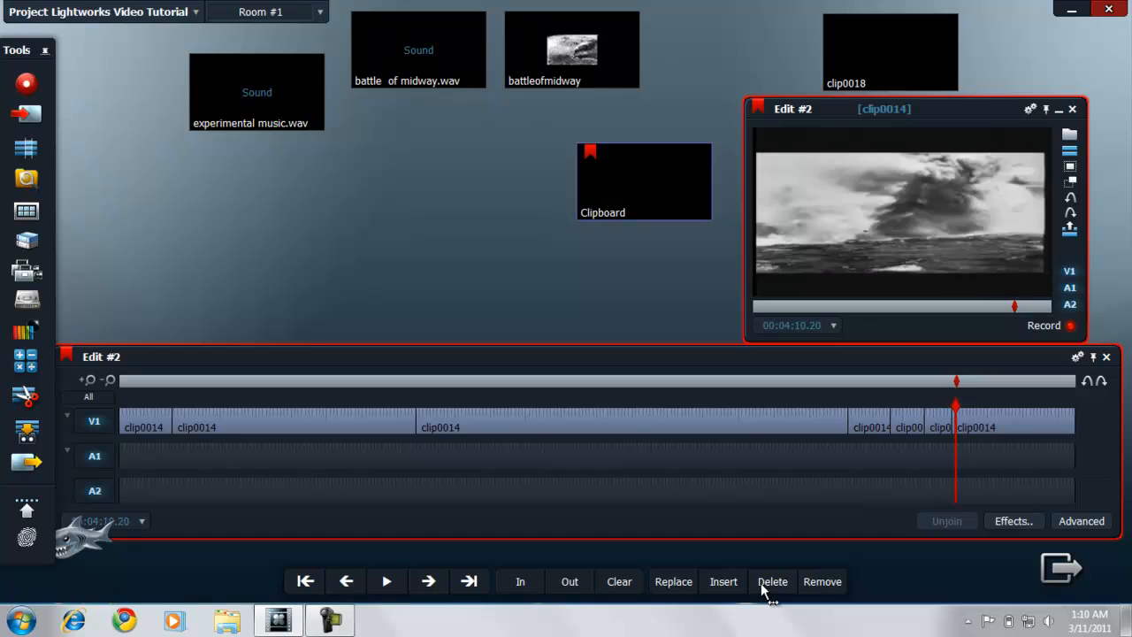
scroll(768, 593, "down", 4)
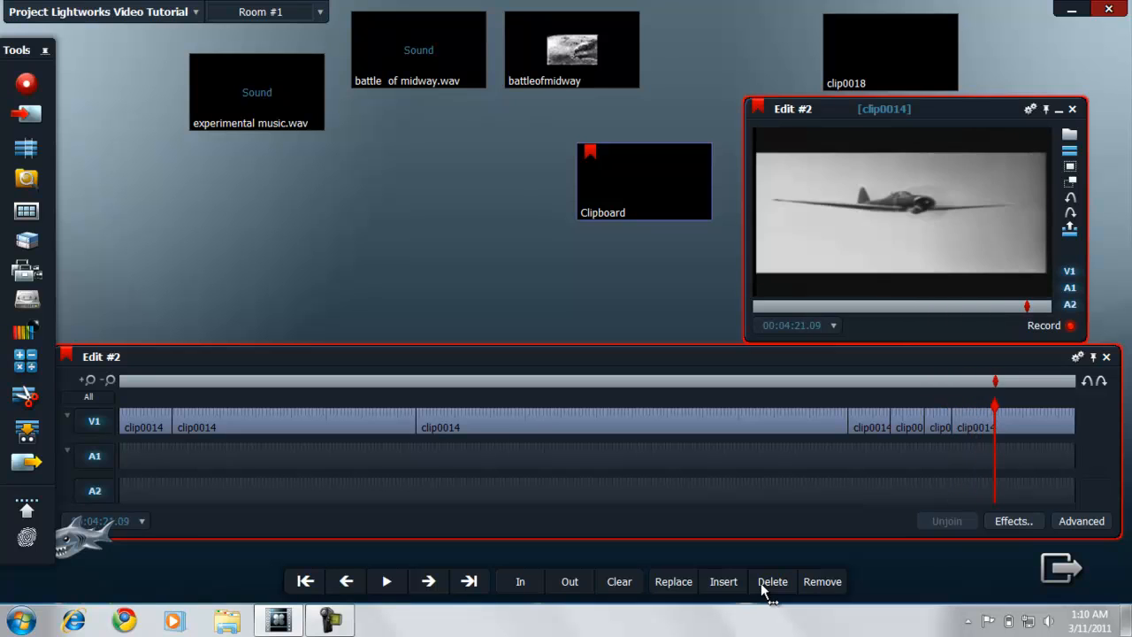
scroll(768, 593, "down", 3)
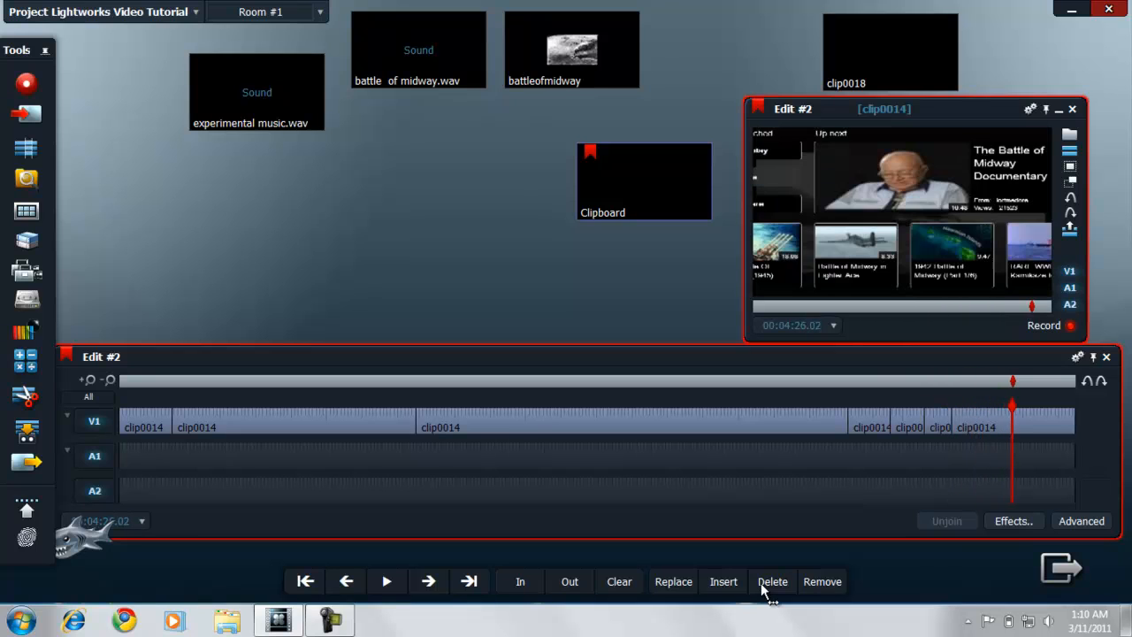
scroll(768, 592, "up", 2)
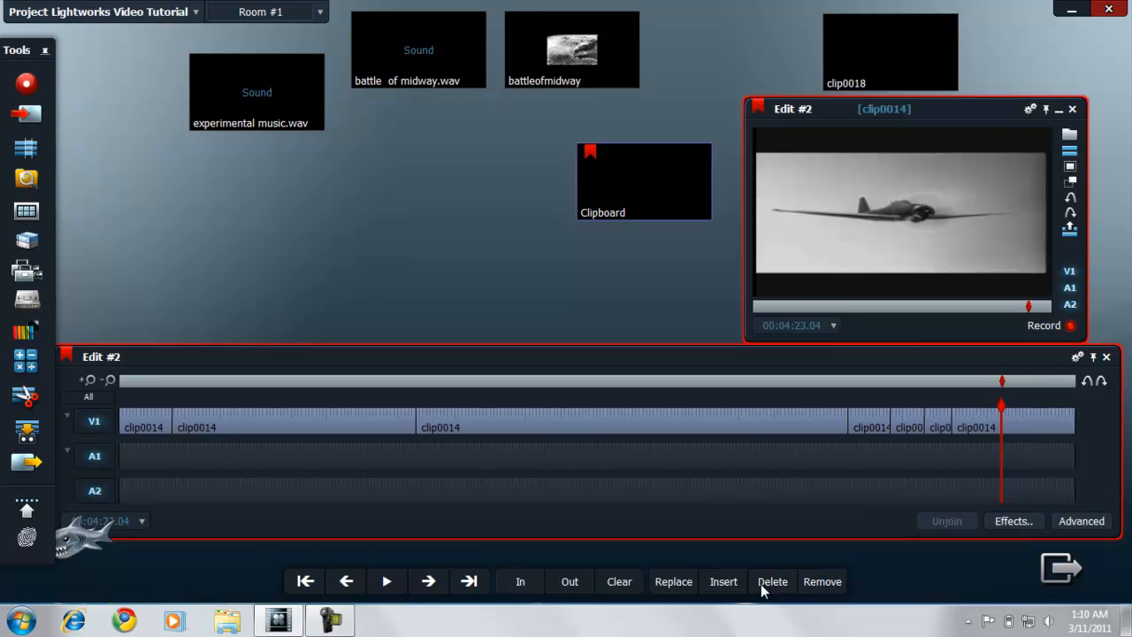
key("i")
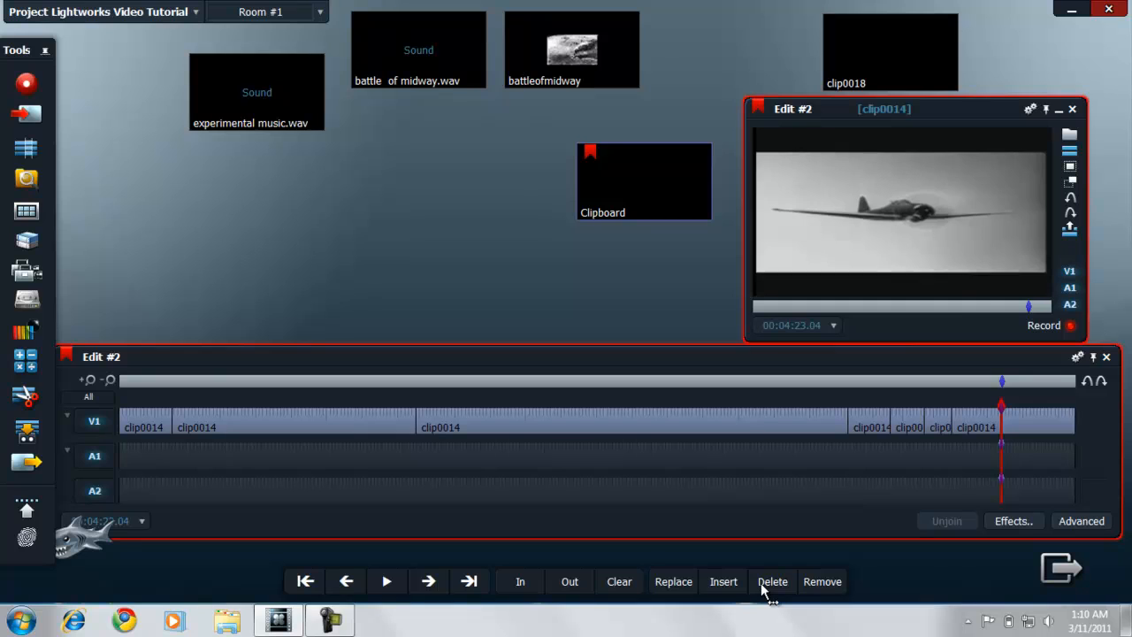
scroll(762, 590, "down", 5)
scroll(762, 591, "up", 3)
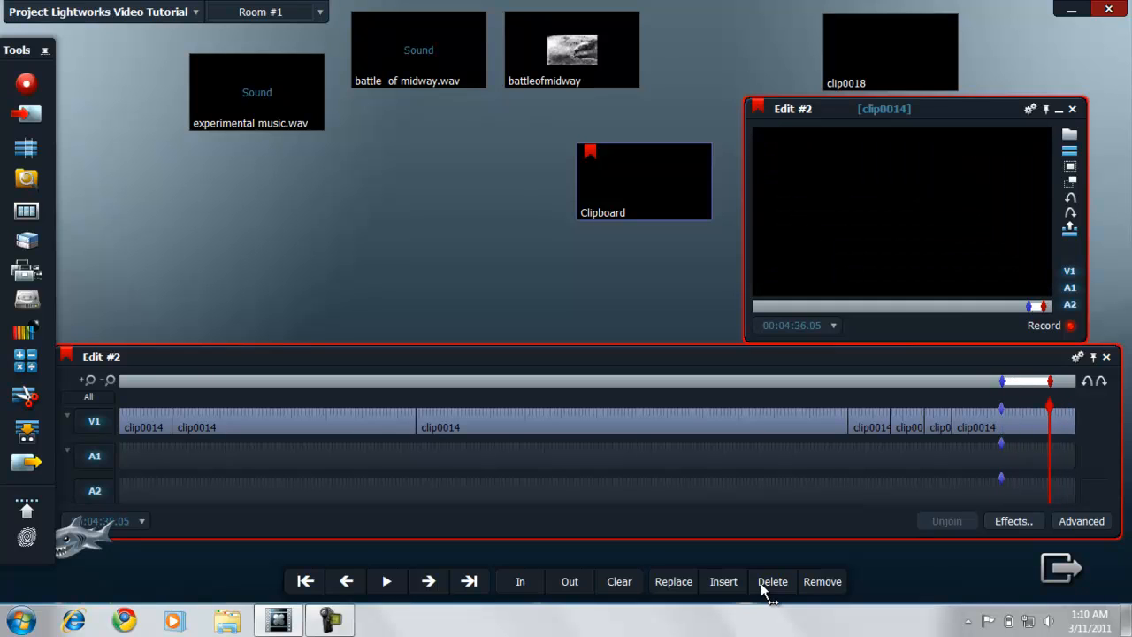
scroll(762, 590, "up", 2)
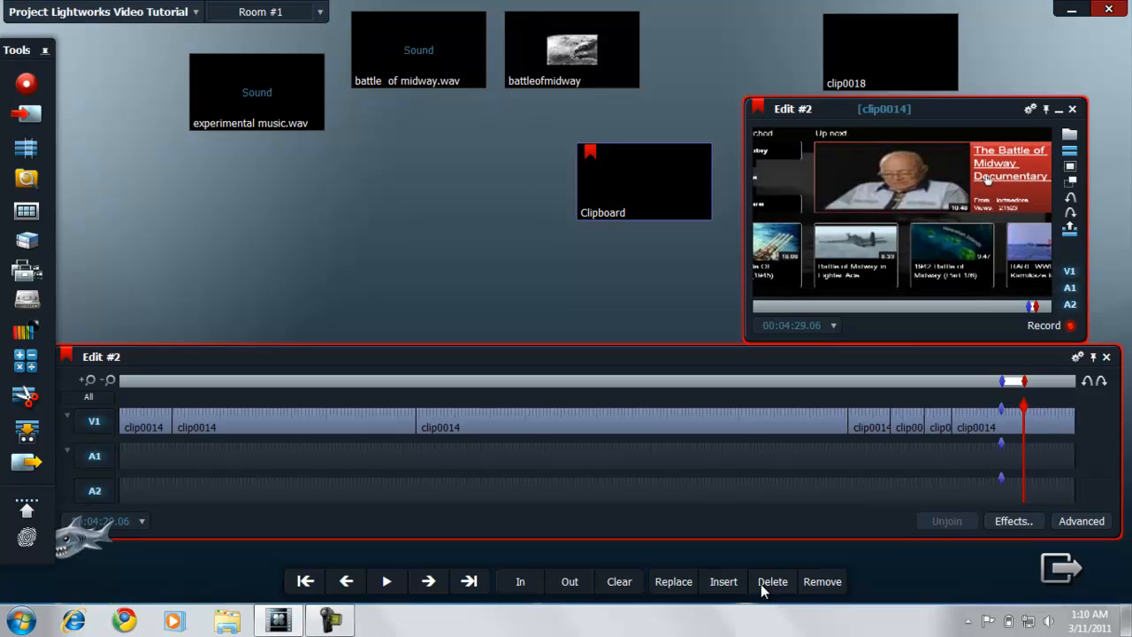
left_click(762, 590)
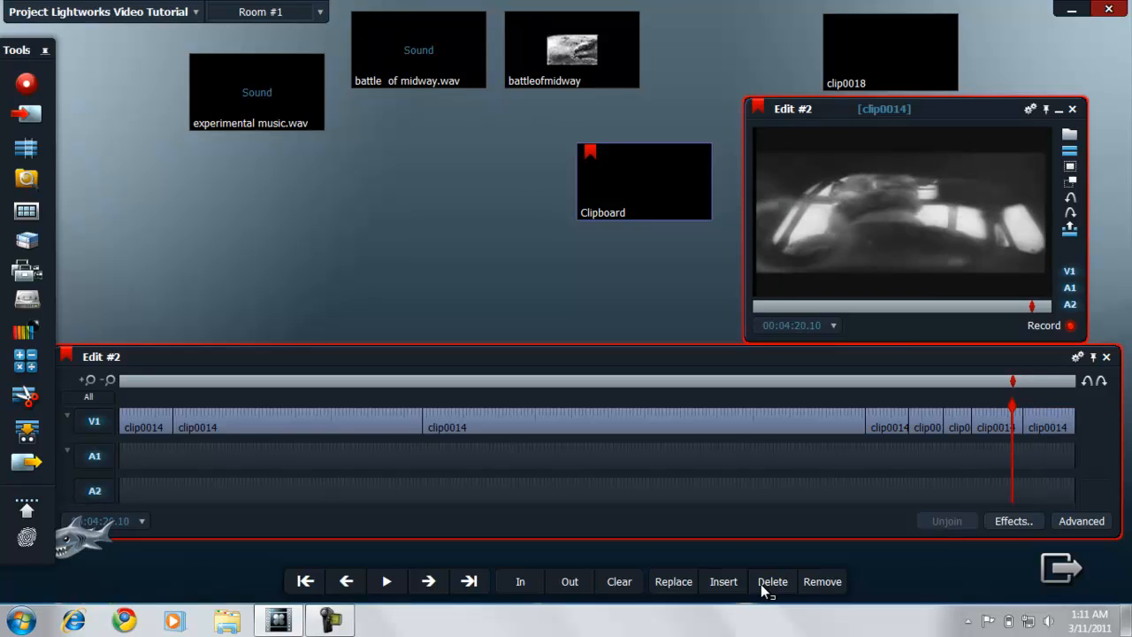
Step: Delete the rest of the edit from 00:04:20.10 onward and add clip0018 at its end
left_click(765, 590)
left_click(765, 591)
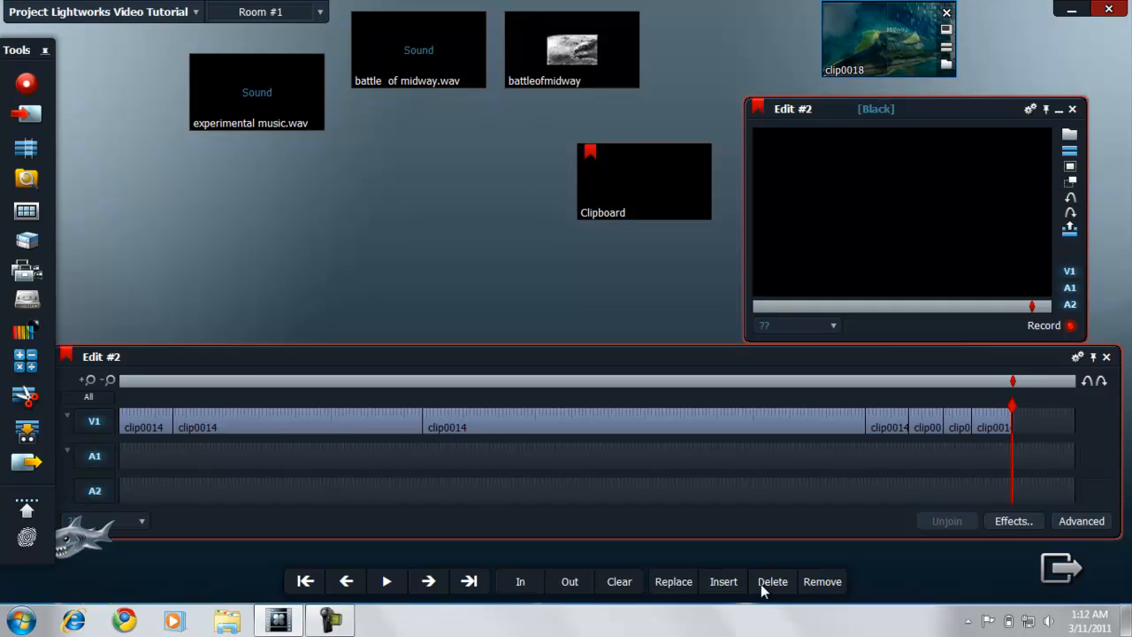
left_click_drag(888, 39, 900, 202)
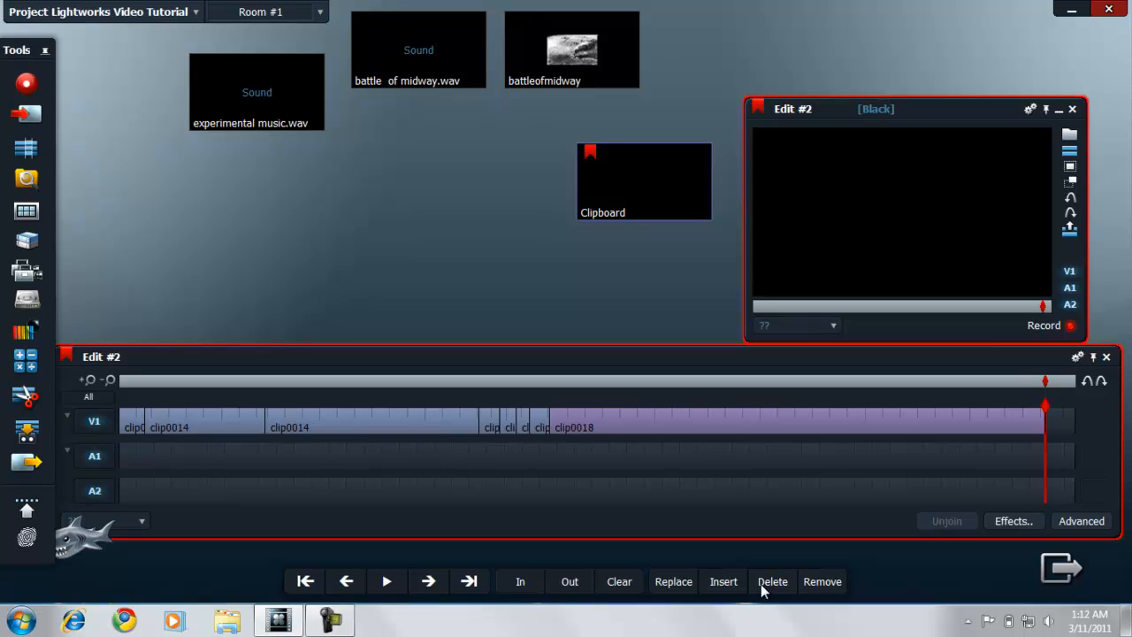
Step: Apply the Greyscale effect with default settings to the current clip, clip0018, at the end of Edit #2
left_click(553, 422)
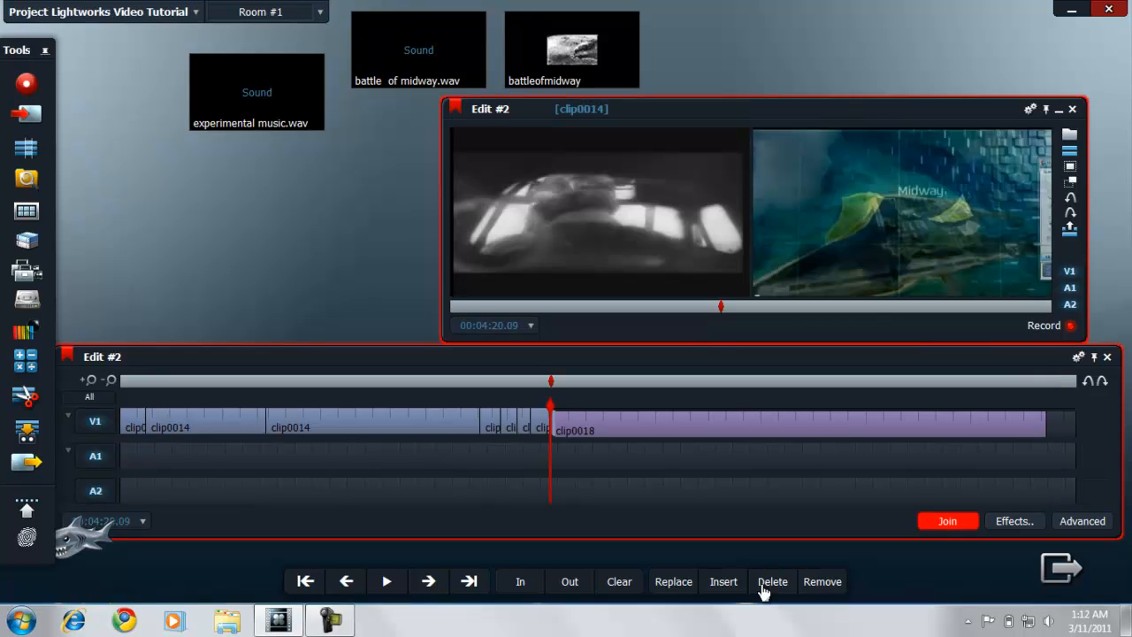
left_click(763, 589)
left_click(606, 422)
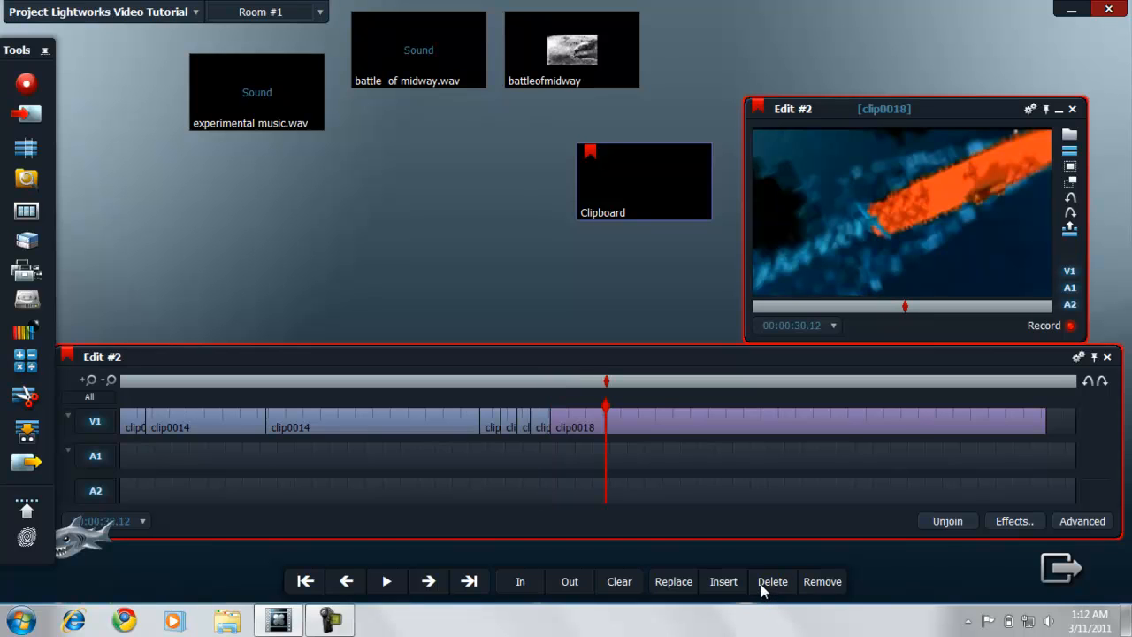
left_click(665, 421)
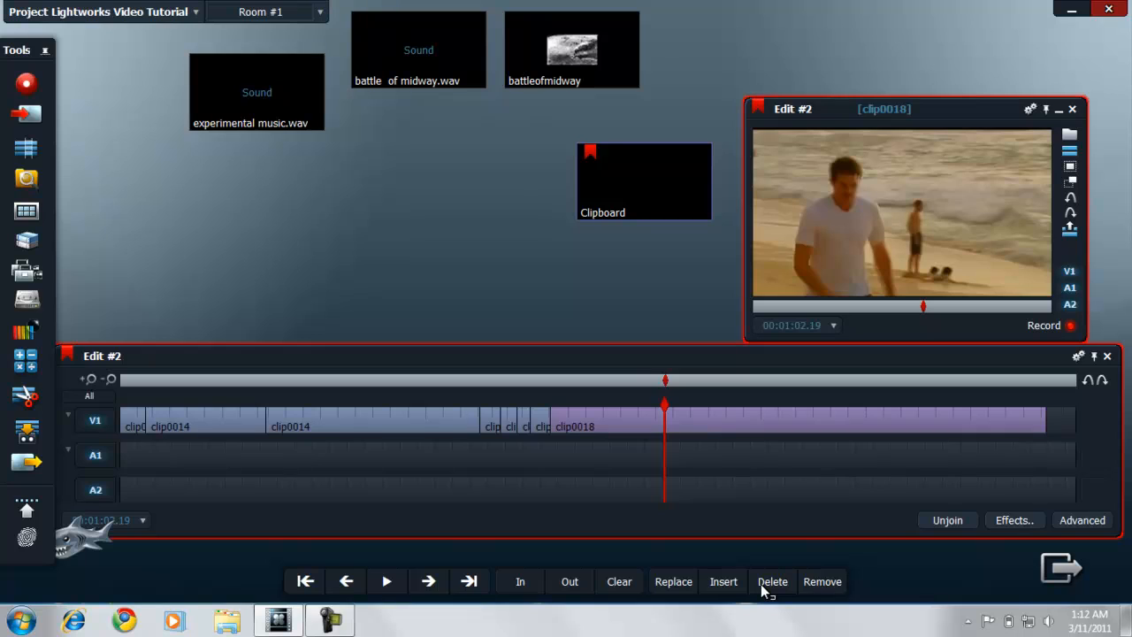
left_click(1014, 520)
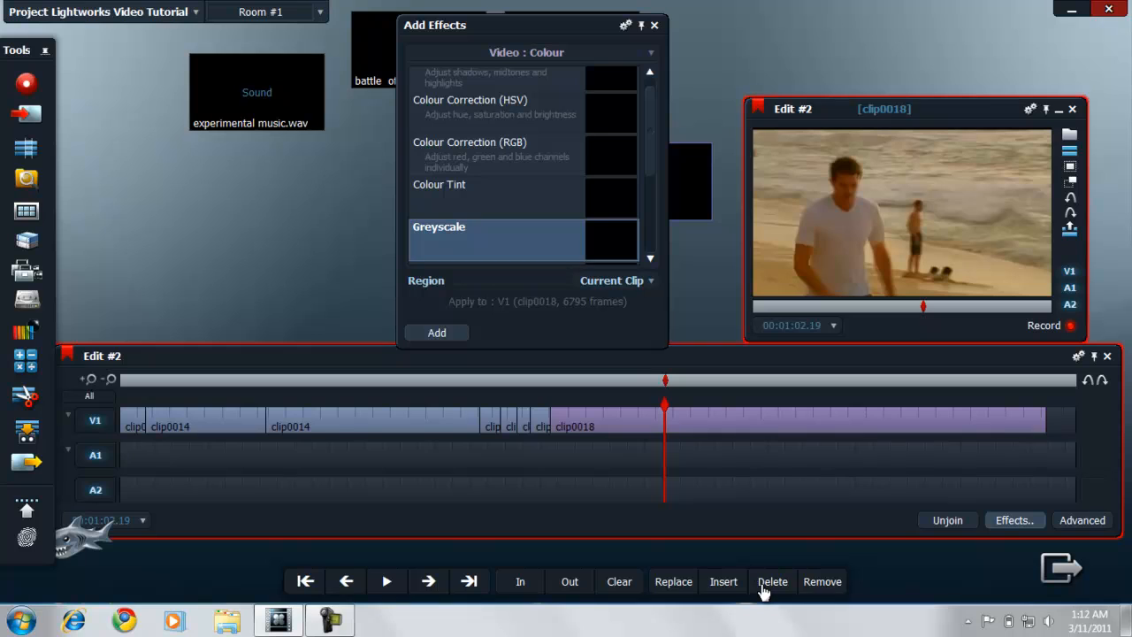
left_click(436, 332)
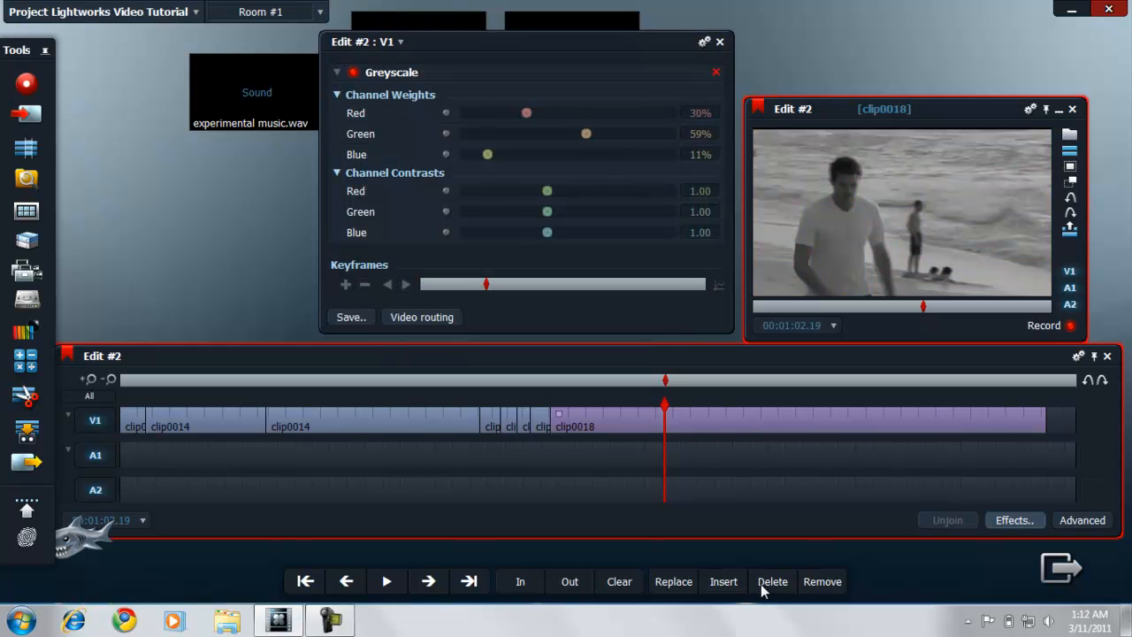
left_click(720, 41)
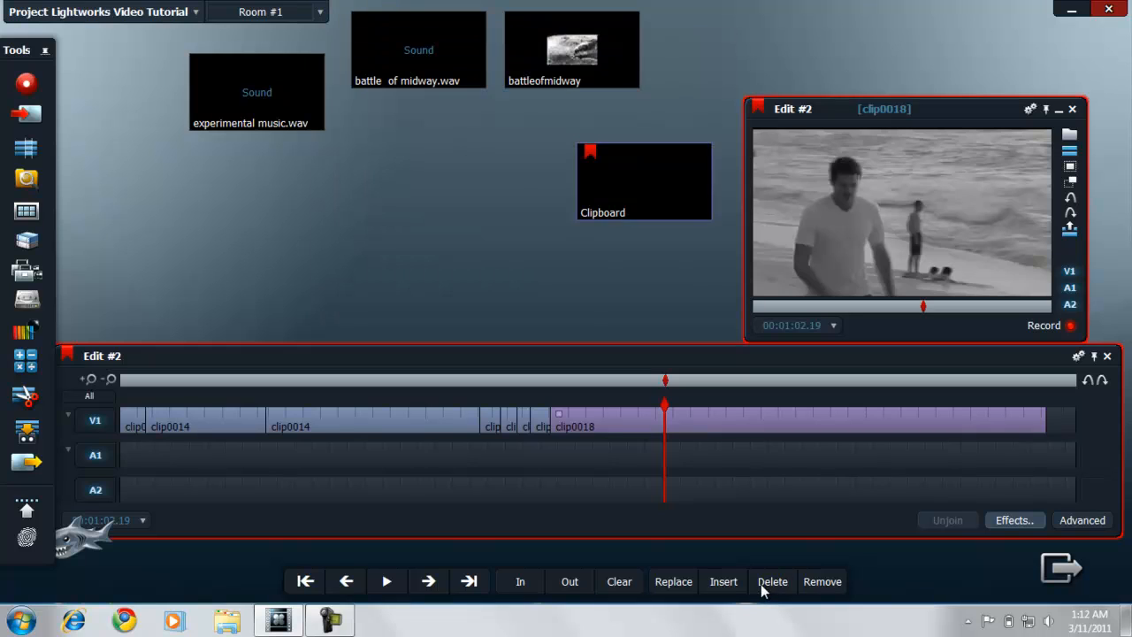
Step: Apply the Greyscale effect to all matching clips whose name equals clip0014, and check frames in the long clip0014 segment
left_click(279, 420)
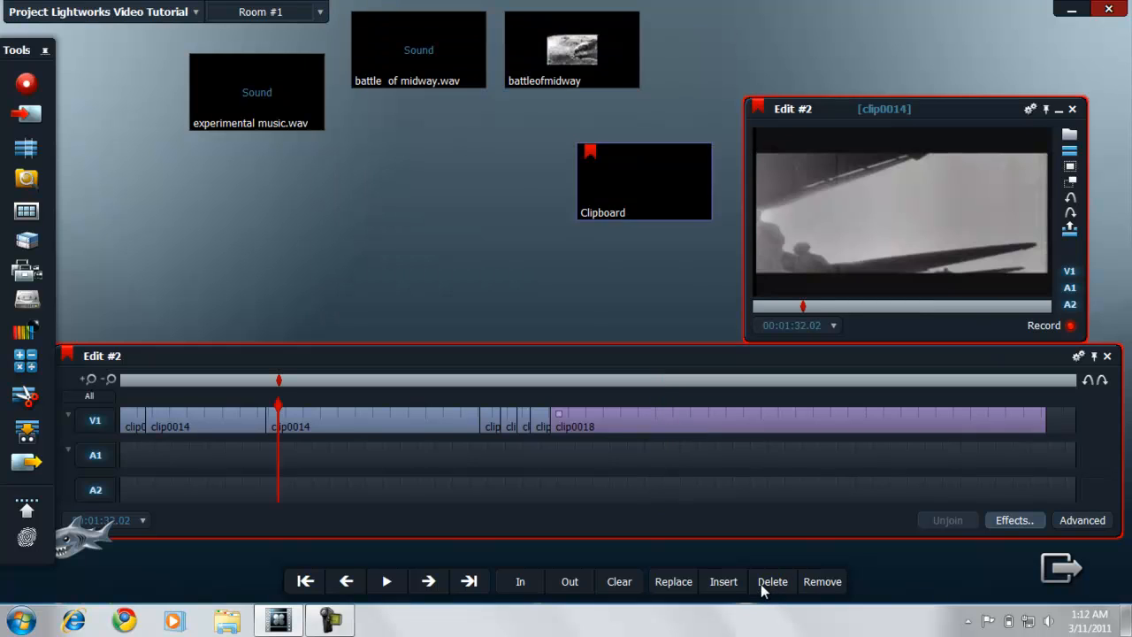
left_click(1014, 520)
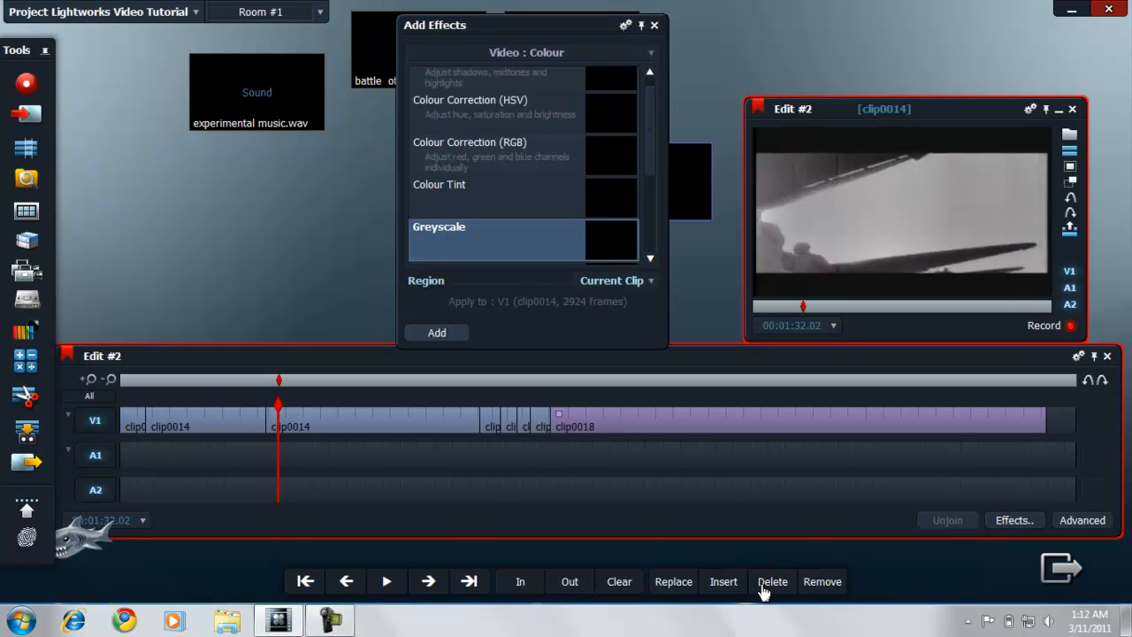
left_click(612, 280)
left_click(613, 312)
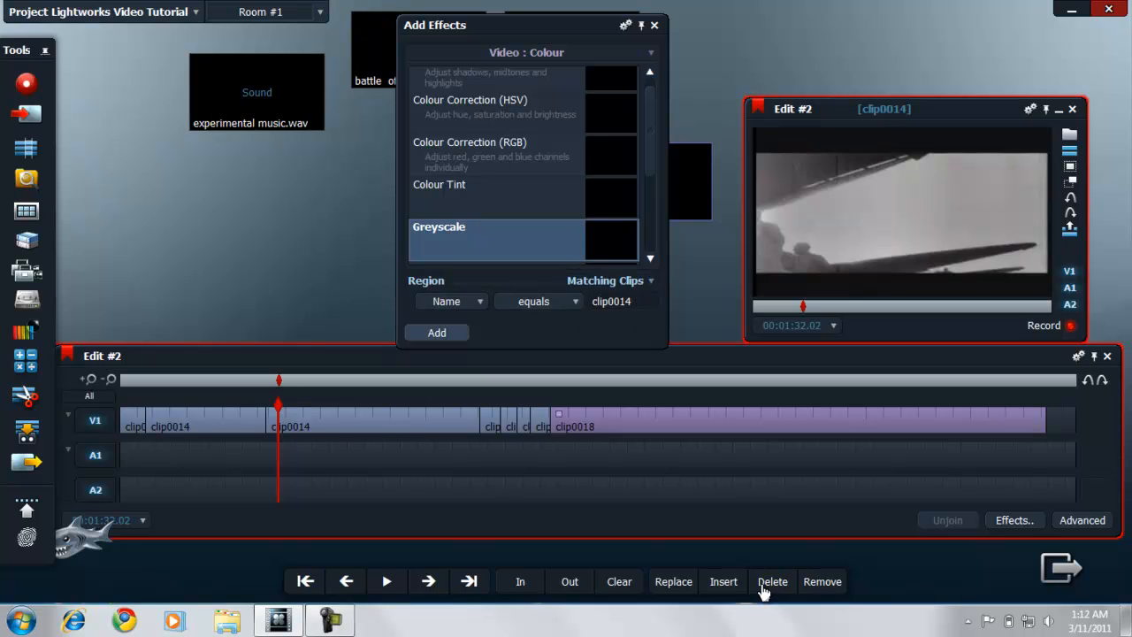
left_click(437, 332)
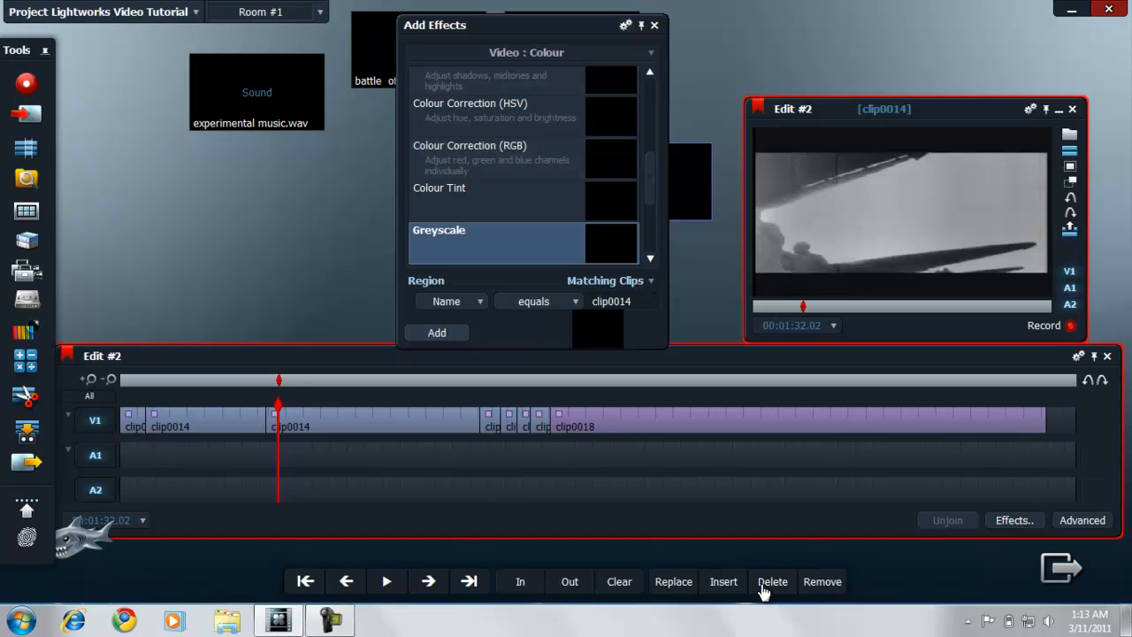
left_click(654, 25)
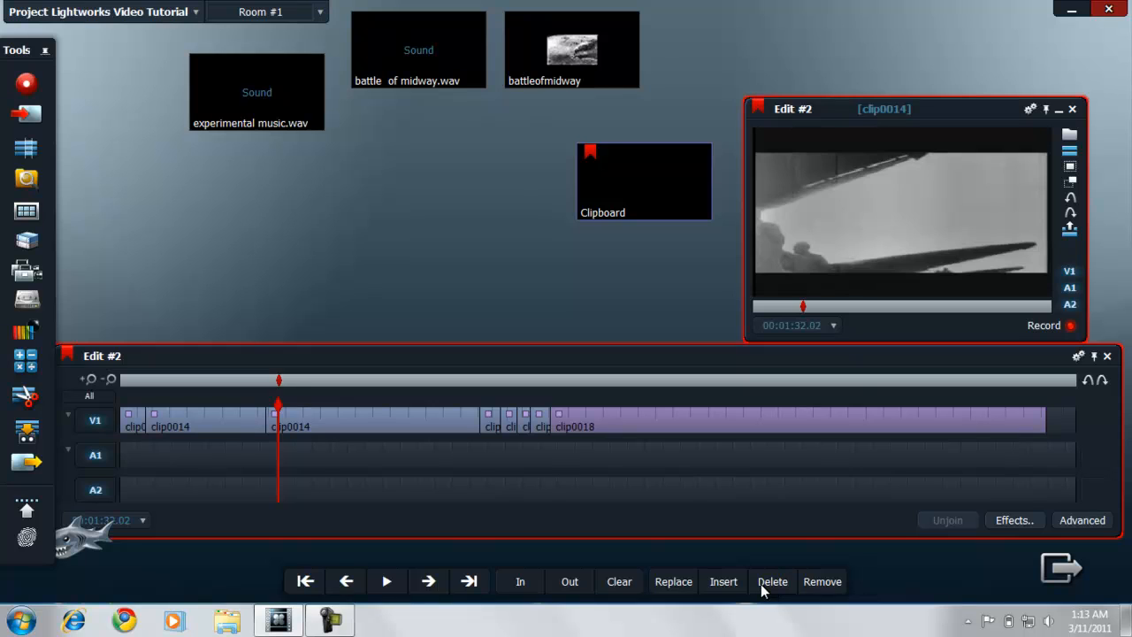
left_click(400, 420)
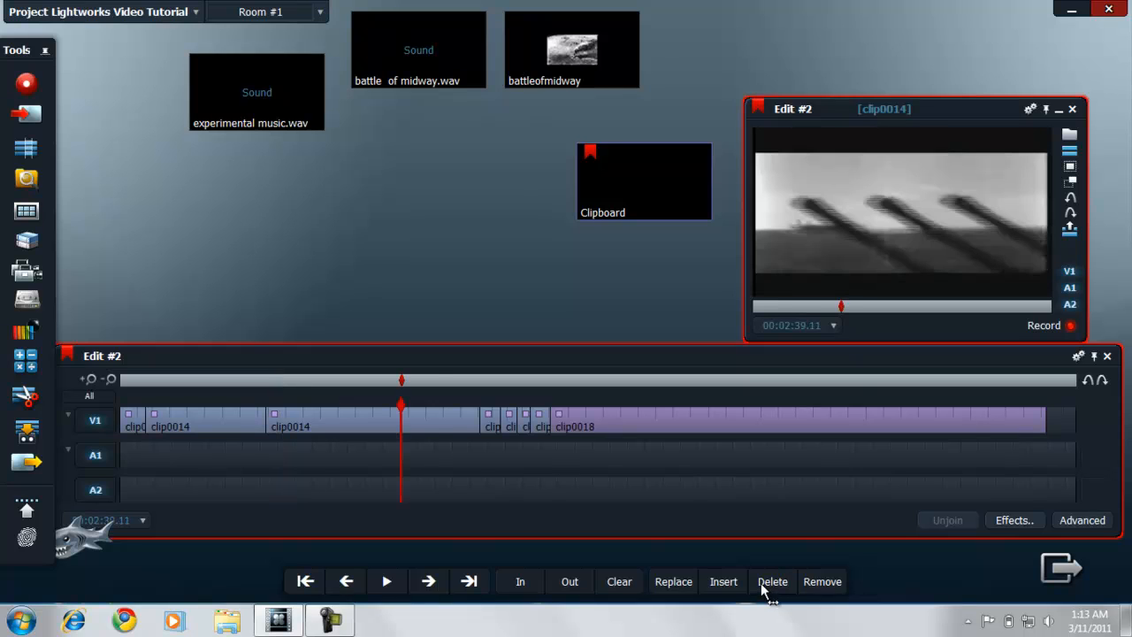
left_click(433, 420)
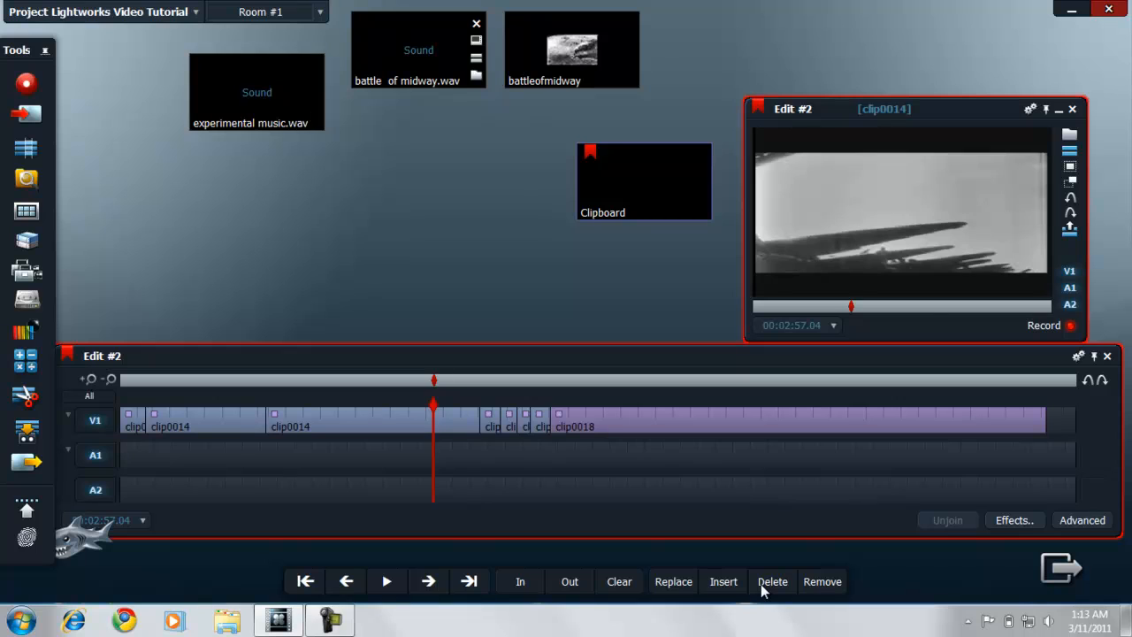
Step: Place the battle of midway.wav sound at the start of audio track A1 and play the edit from its beginning
mouse_move(417, 45)
left_mouse_down()
mouse_move(354, 116)
mouse_move(277, 330)
mouse_move(265, 241)
mouse_move(218, 433)
mouse_move(221, 468)
mouse_move(262, 468)
mouse_move(281, 485)
mouse_move(195, 465)
left_mouse_up()
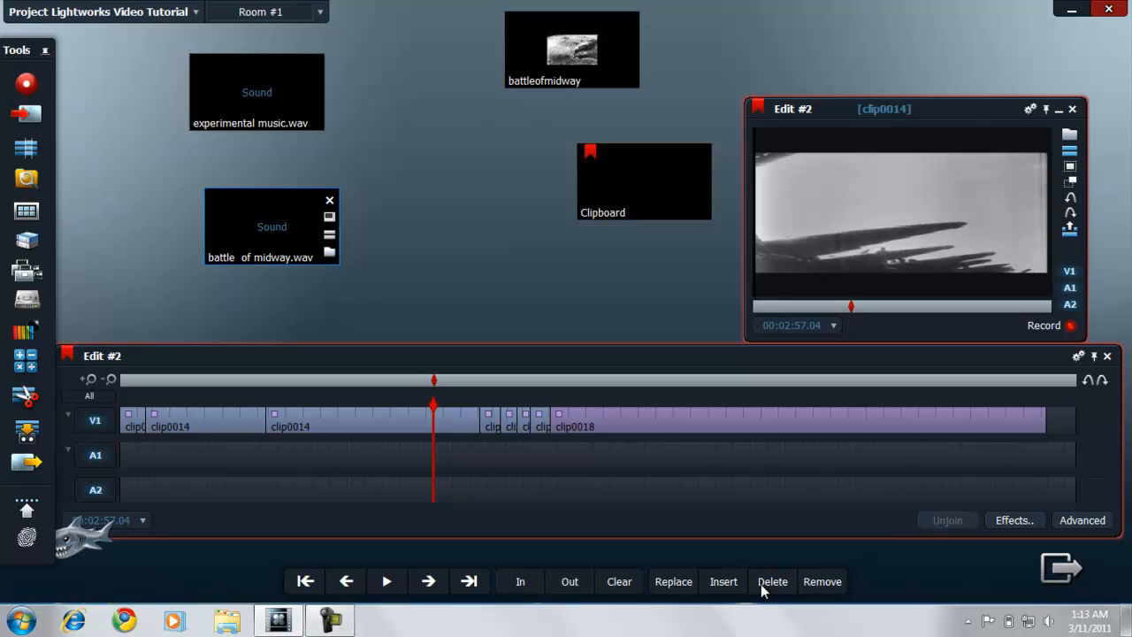
mouse_move(271, 226)
left_mouse_down()
mouse_move(223, 348)
mouse_move(230, 455)
mouse_move(244, 470)
mouse_move(202, 467)
mouse_move(237, 463)
mouse_move(210, 465)
mouse_move(375, 193)
mouse_move(436, 147)
left_mouse_up()
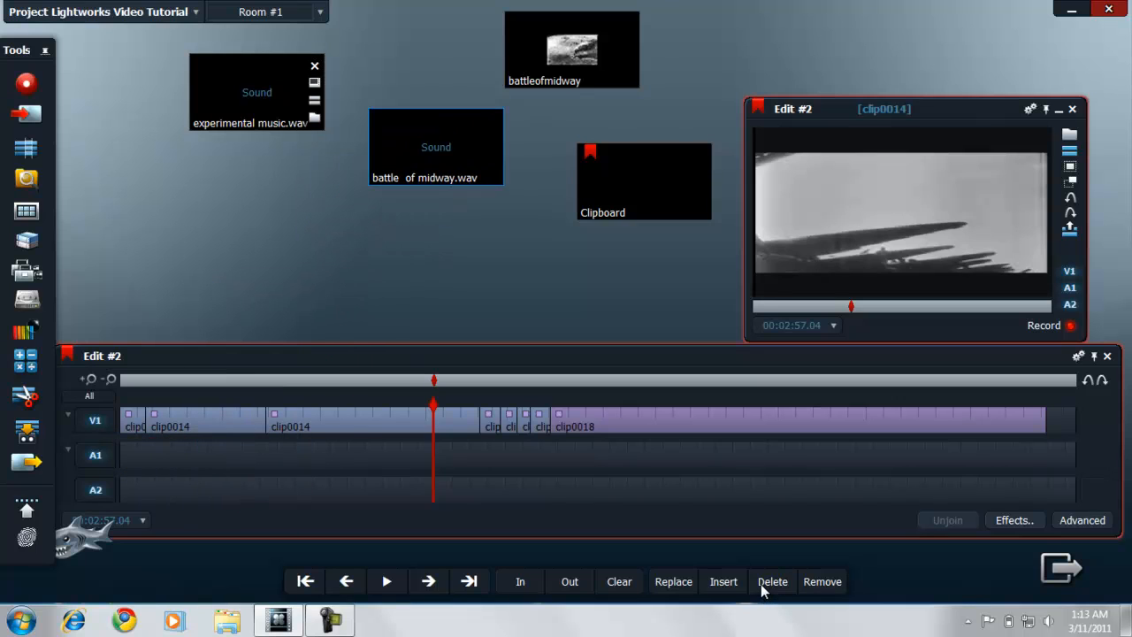
mouse_move(256, 92)
left_mouse_down()
mouse_move(256, 451)
mouse_move(252, 468)
mouse_move(216, 470)
mouse_move(267, 469)
mouse_move(193, 470)
mouse_move(195, 238)
mouse_move(230, 128)
left_mouse_up()
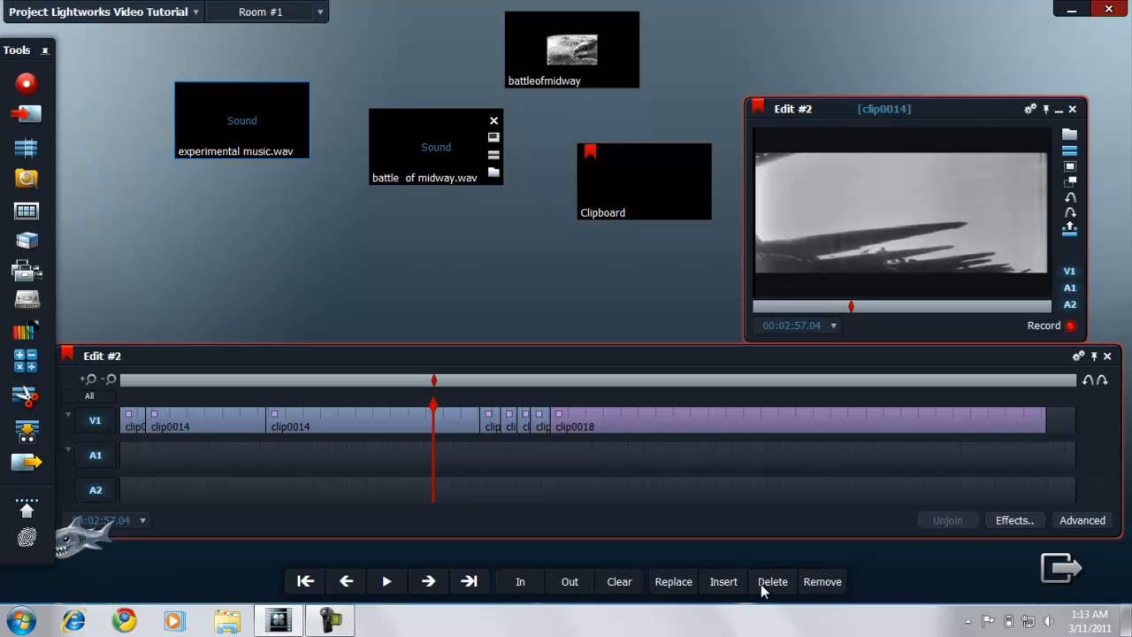
mouse_move(433, 150)
left_mouse_down()
mouse_move(372, 206)
mouse_move(224, 459)
mouse_move(195, 461)
left_mouse_up()
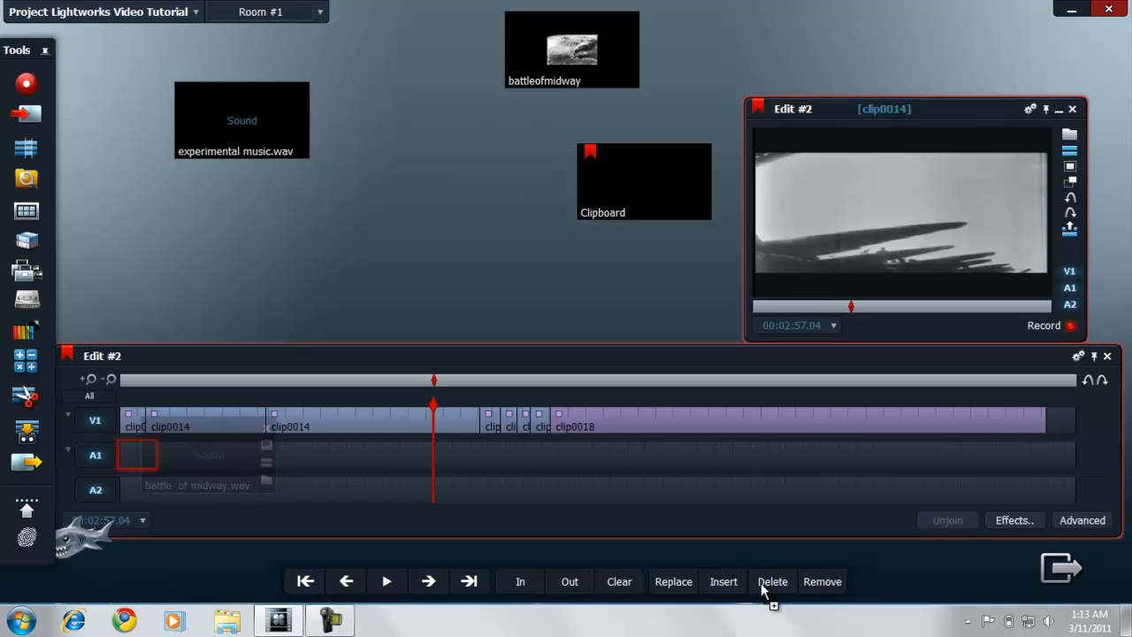
left_click(762, 589)
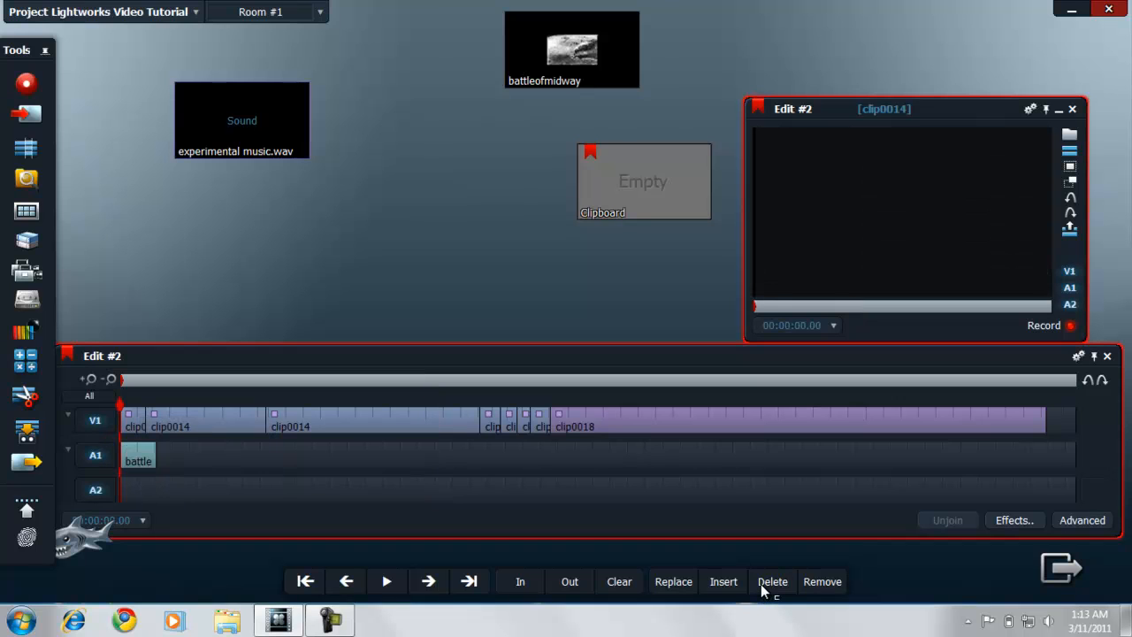
key("space")
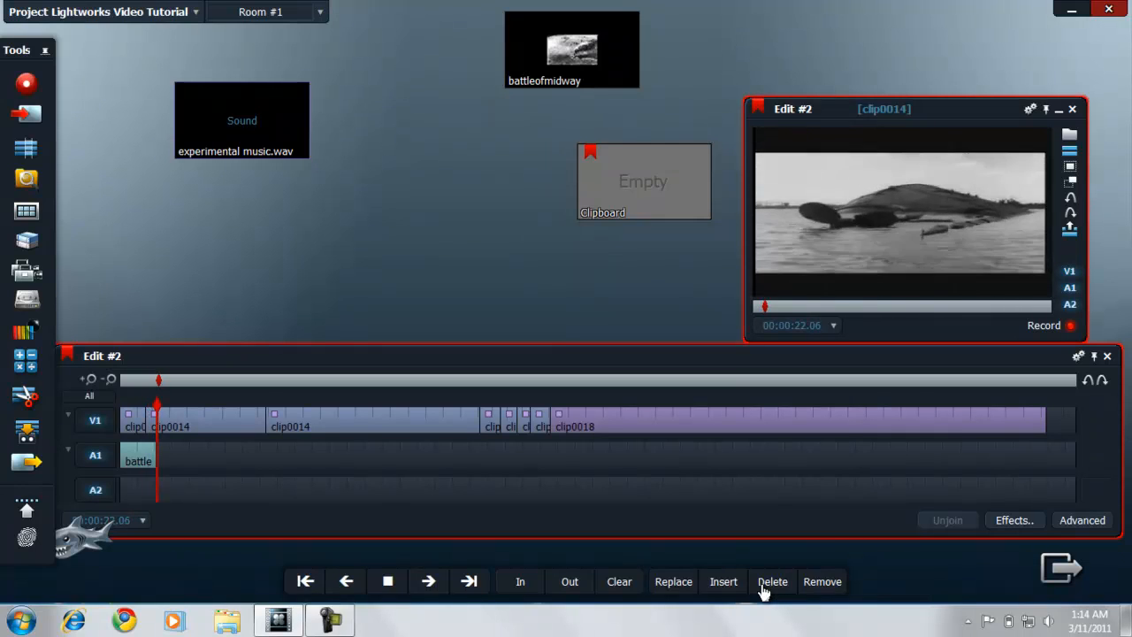
key("space")
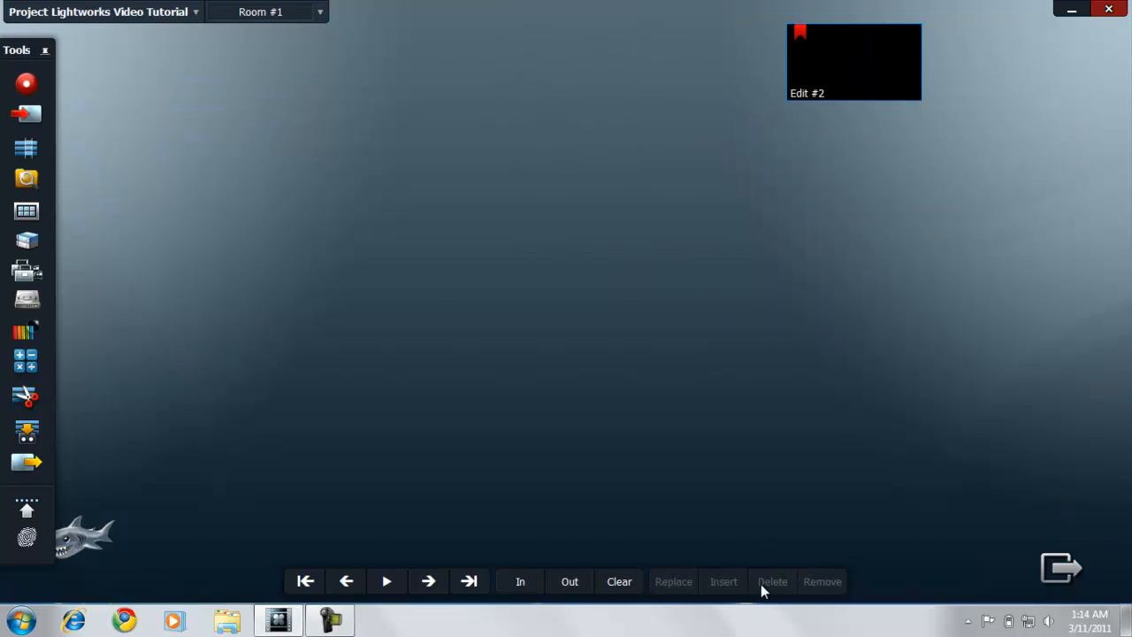
Step: Set up an export of the whole project with sound included and name it Lightworks tutorial
left_click(26, 462)
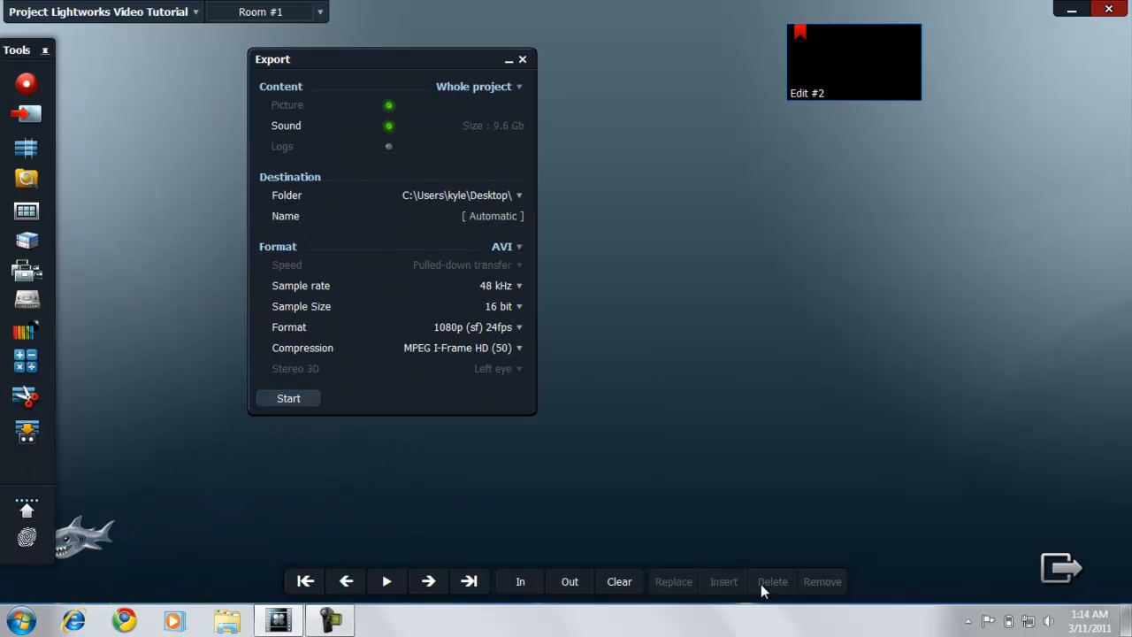
left_click(389, 125)
left_click(389, 125)
left_click(507, 216)
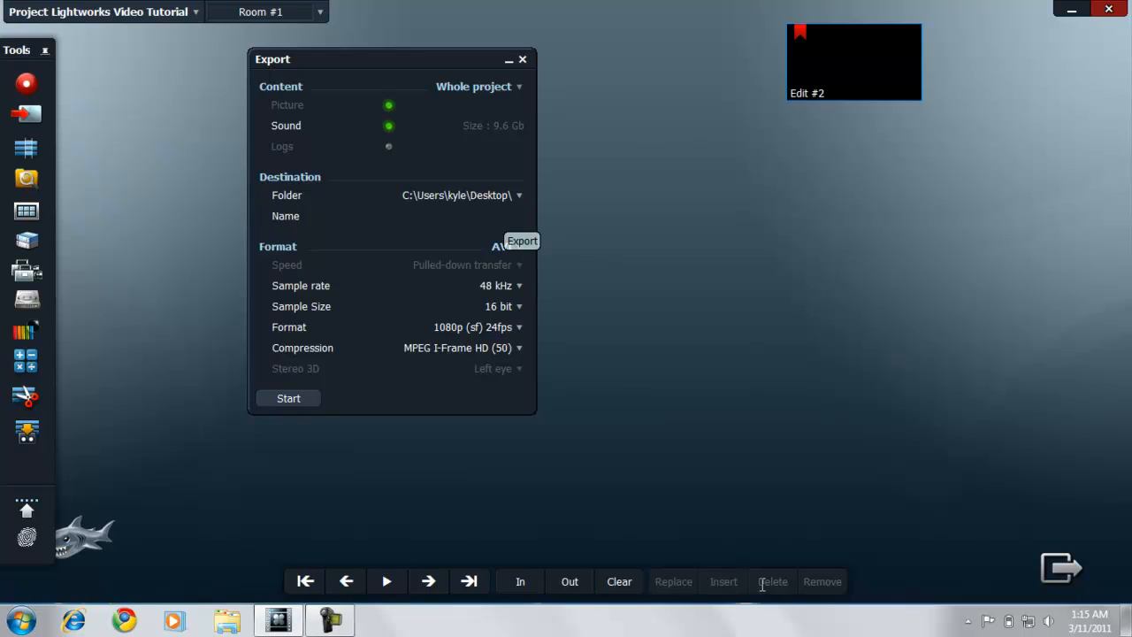
type("Lightworks")
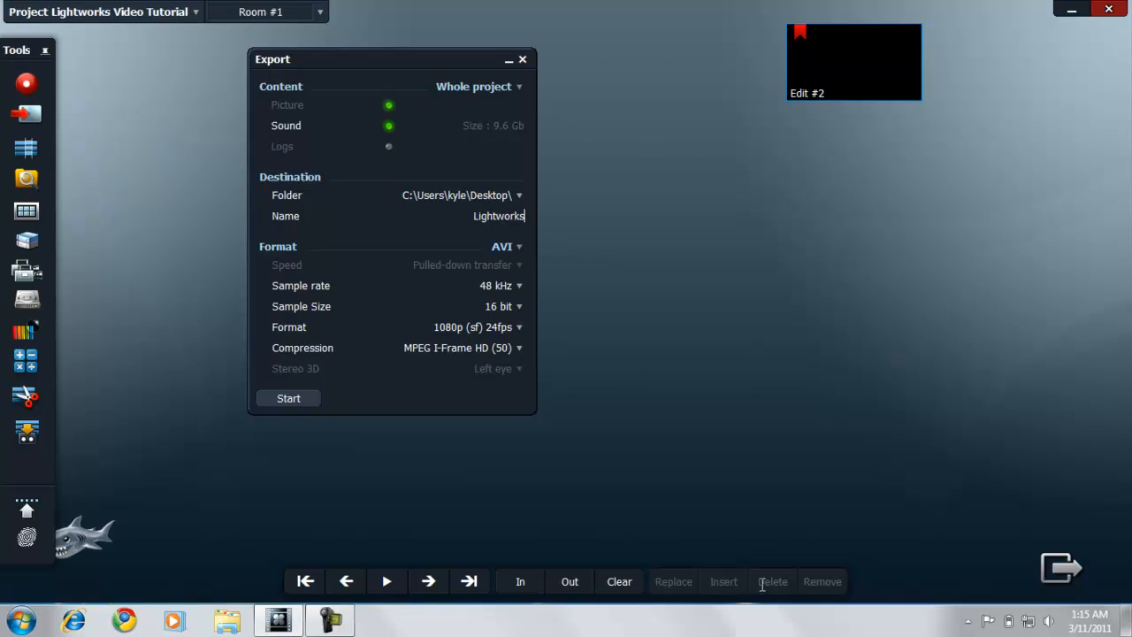
type(" tutorial")
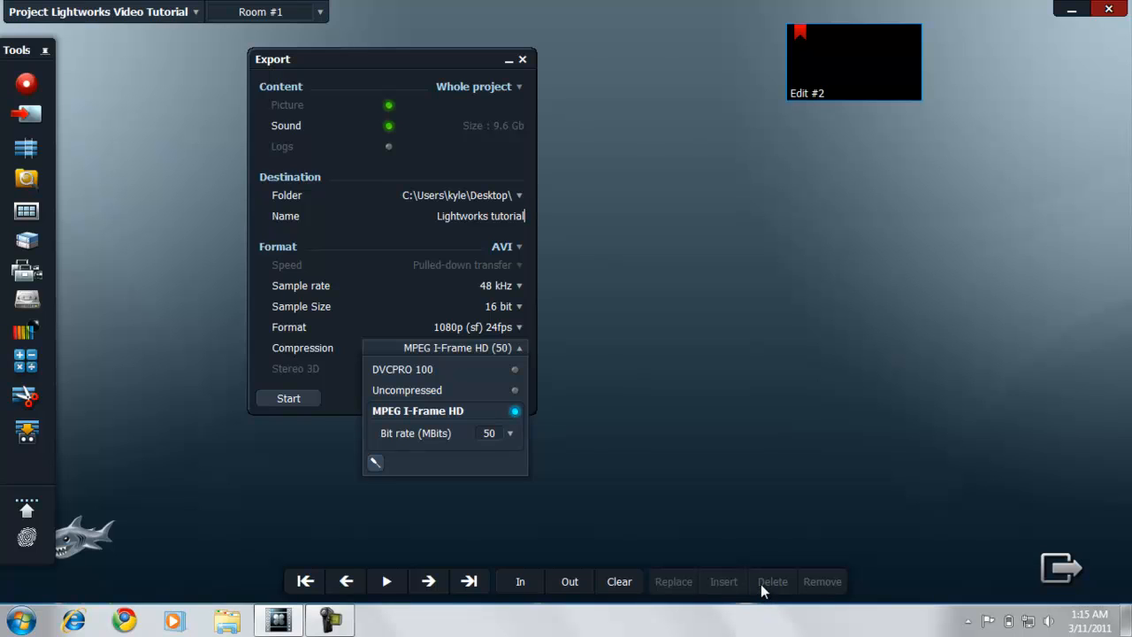
Step: Examine the export's compression choices and the detailed MPEG I-Frame HD codec settings without changing them
left_click(376, 462)
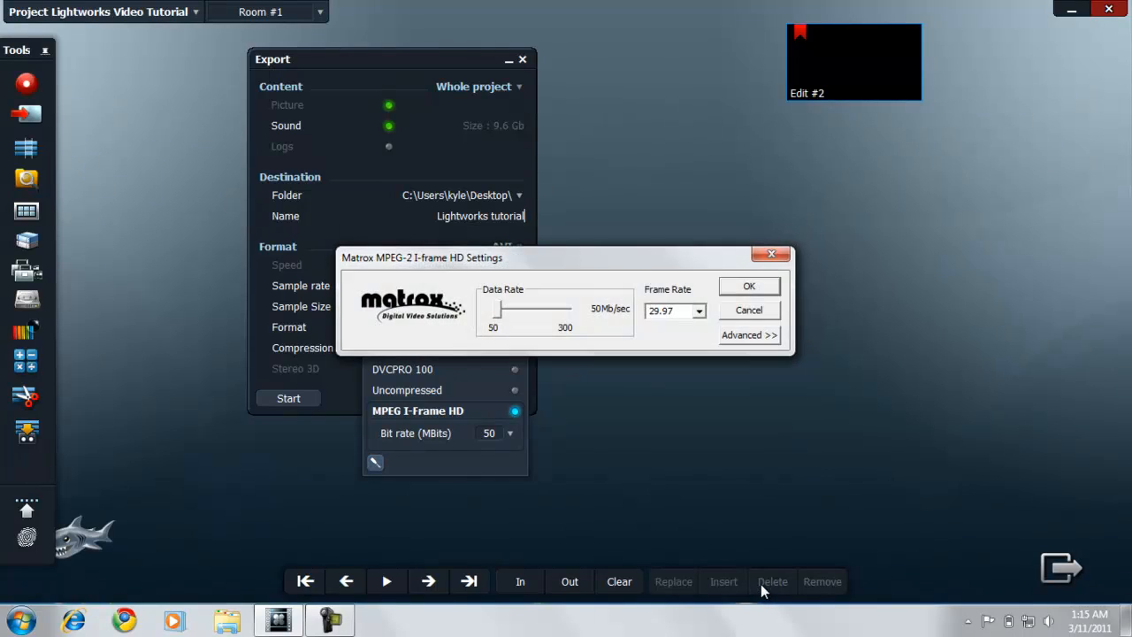
left_click(770, 254)
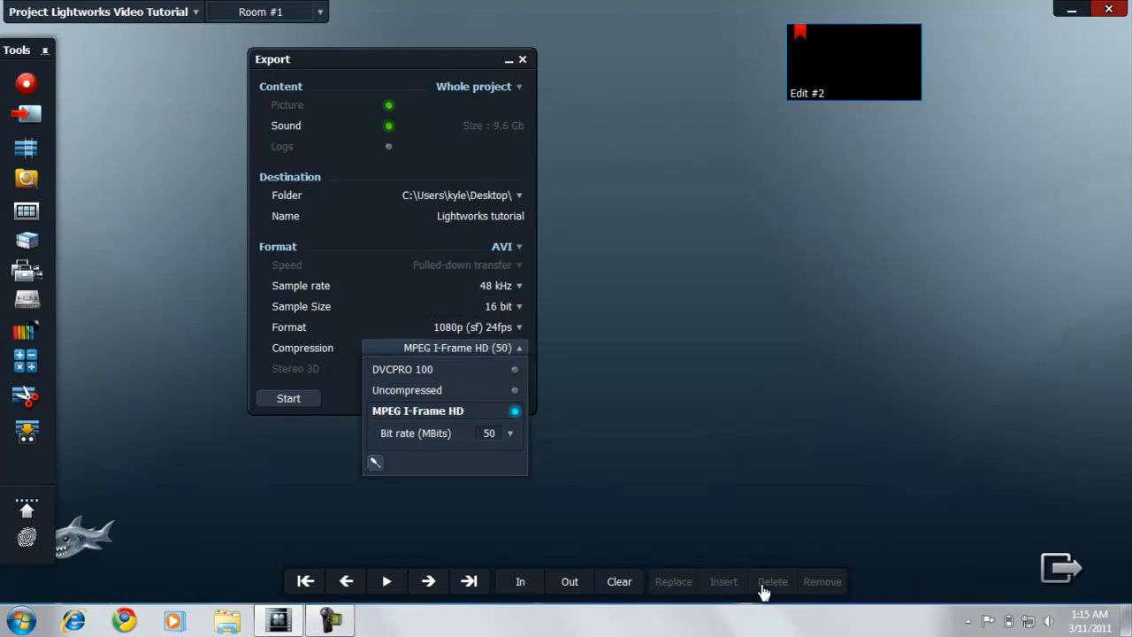
left_click(456, 348)
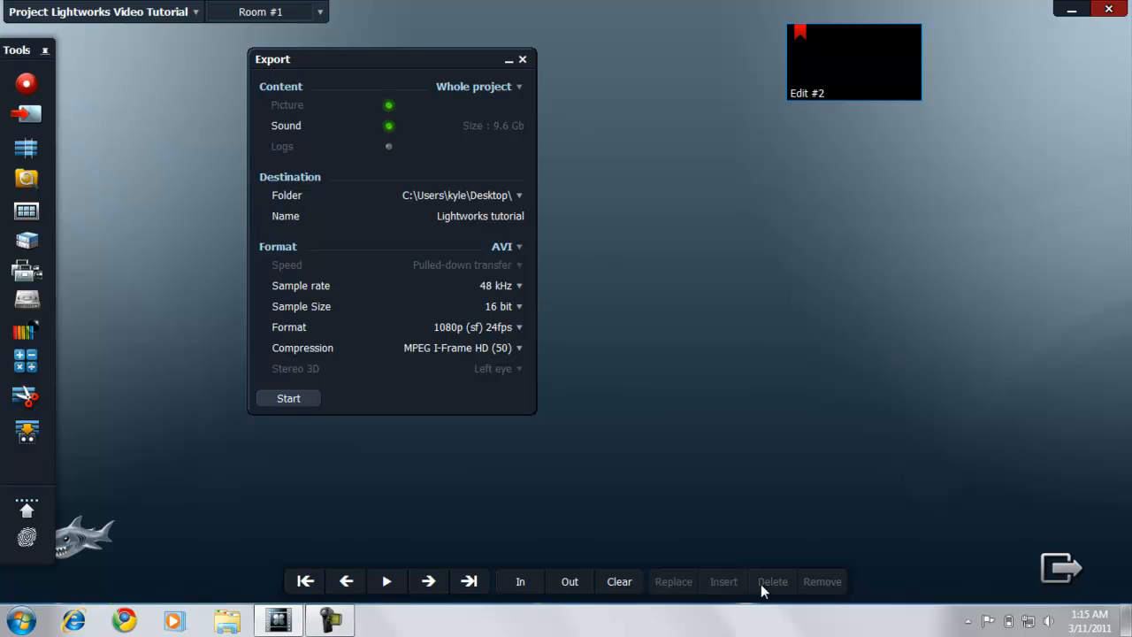